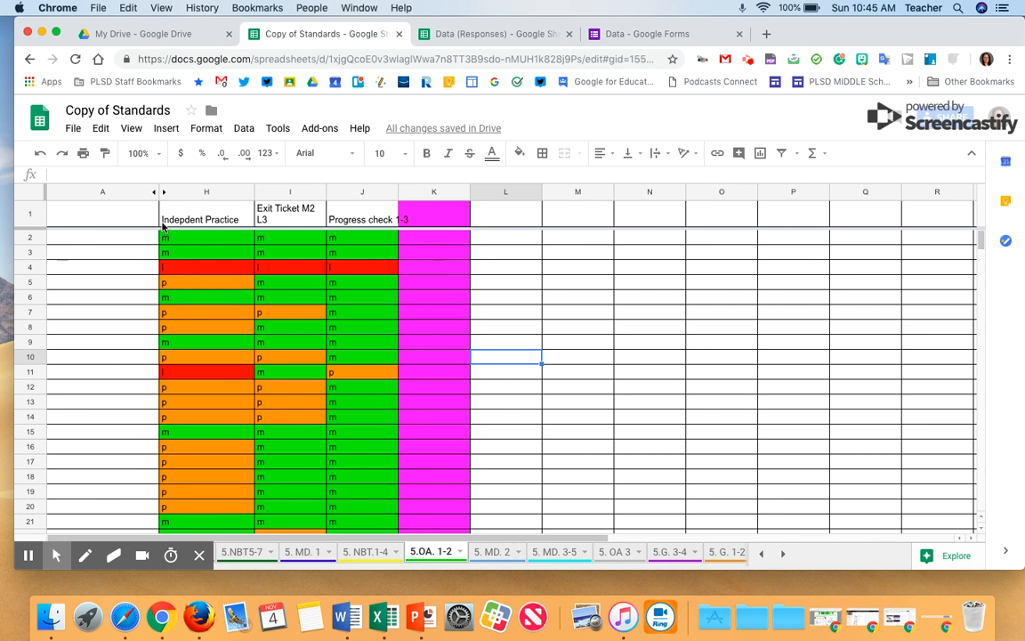
# Enter m and then p in cell L10 of the 5.OA. 1-2 sheet to test the colour coding
pyautogui.hotkey('alt', 'm')
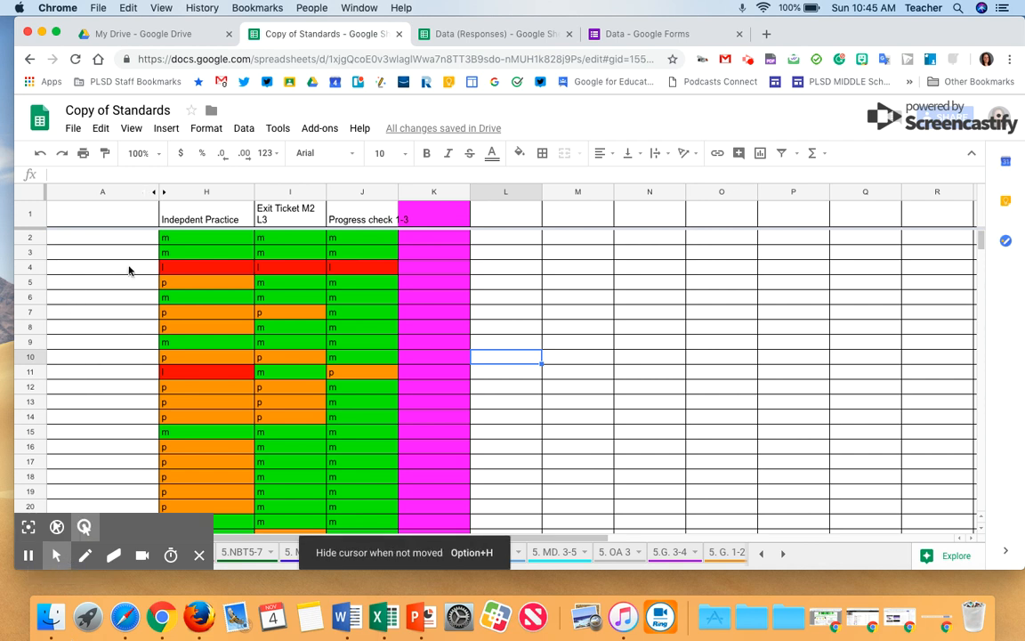
pyautogui.click(496, 358)
pyautogui.write('m')
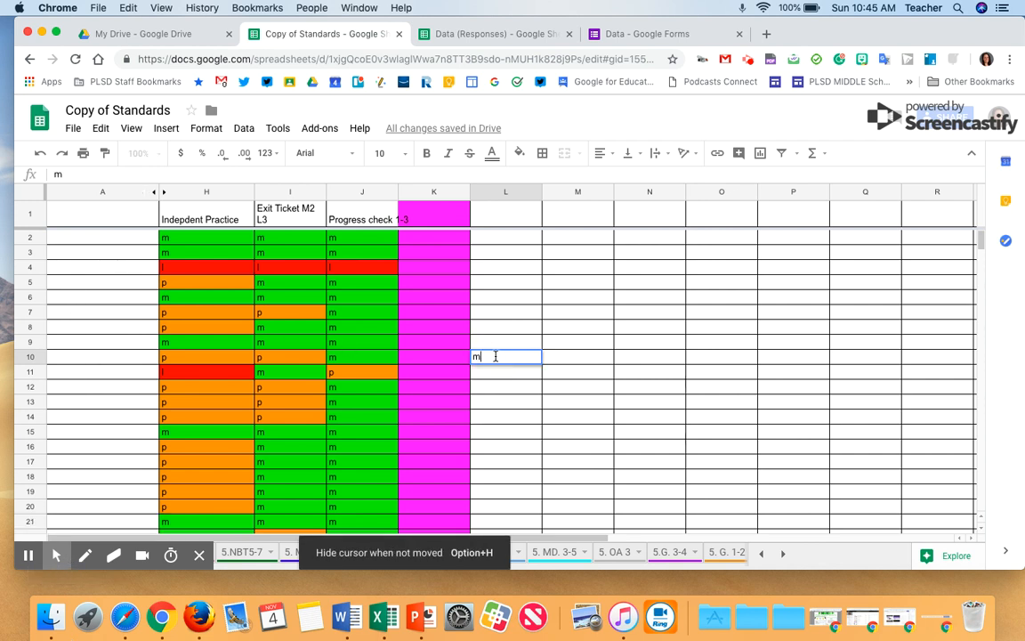
pyautogui.click(656, 405)
pyautogui.click(535, 359)
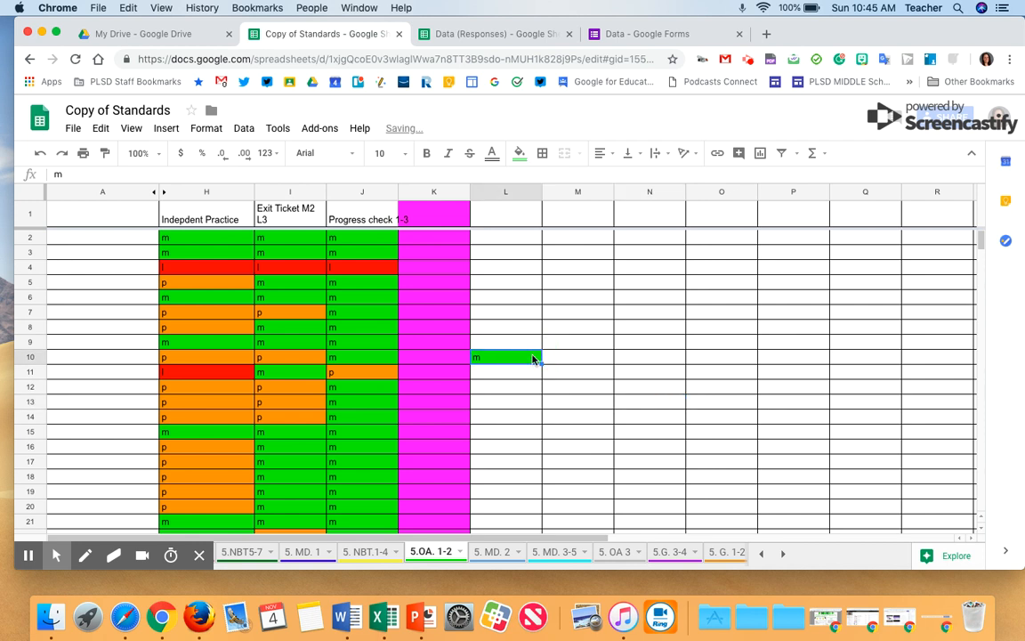
pyautogui.press('Delete')
pyautogui.write('p')
pyautogui.click(556, 375)
# Enter l in cell L10 to test the limited colour, then clear the cell
pyautogui.click(519, 360)
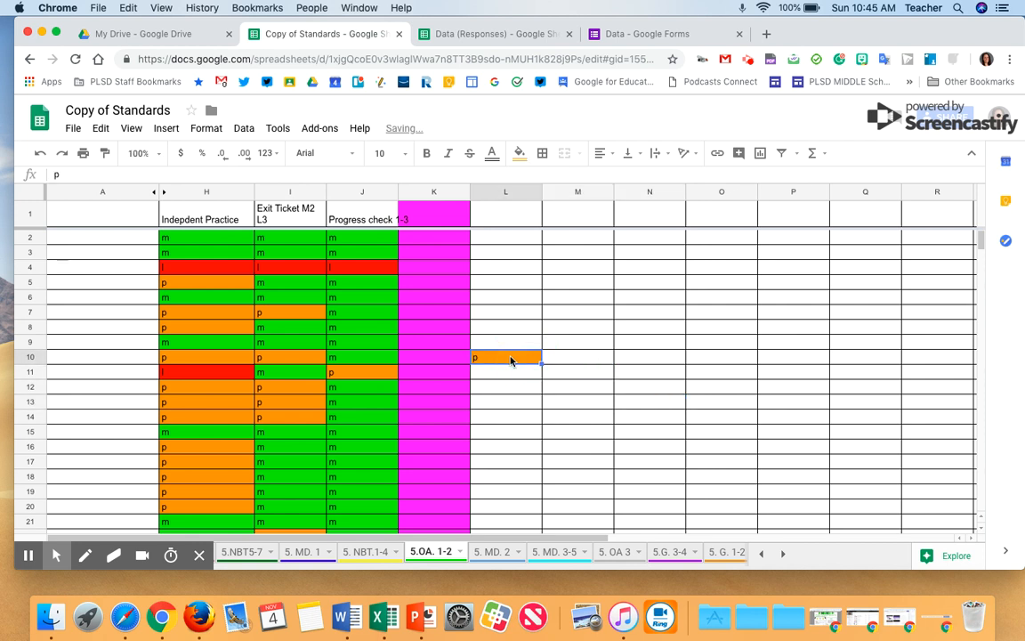
pyautogui.press('Delete')
pyautogui.write('l')
pyautogui.click(576, 380)
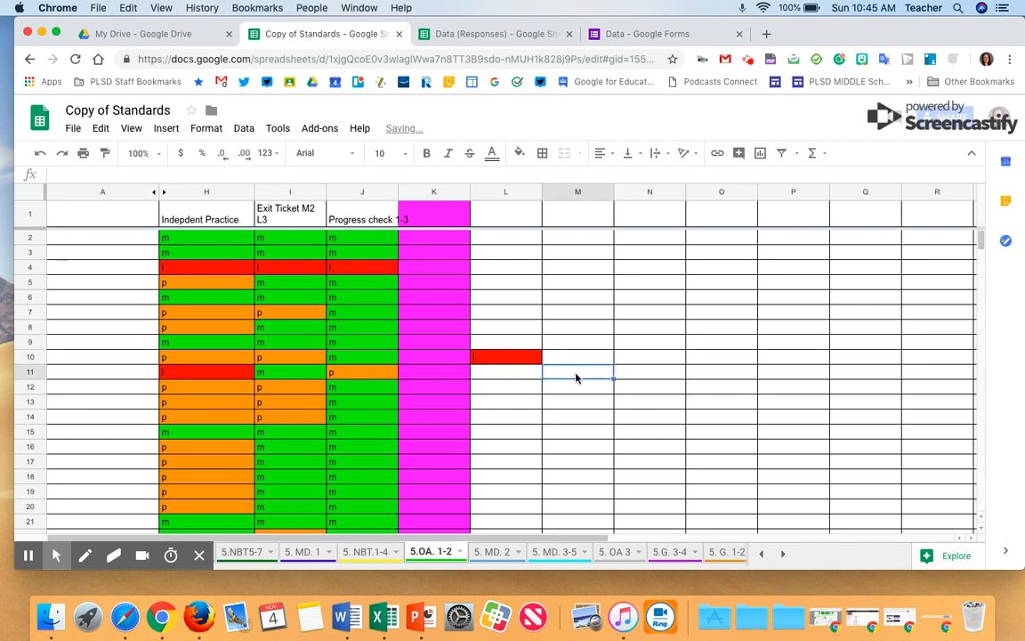
pyautogui.click(513, 361)
pyautogui.press('Delete')
# Scroll through the student results on the 5.OA. 1-2 sheet
pyautogui.scroll(-3, 258, 407)
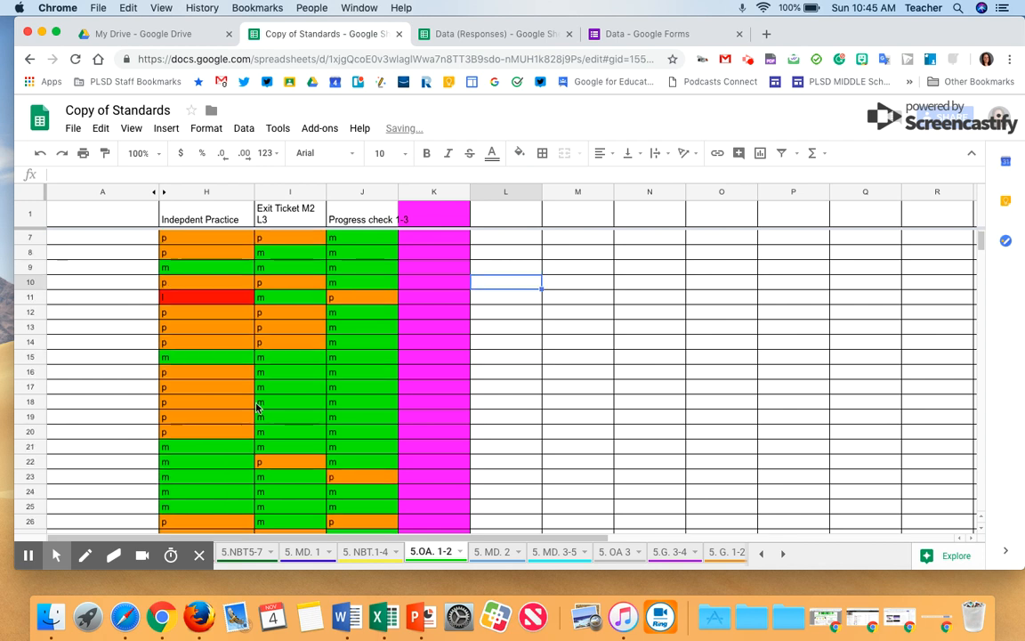
pyautogui.hotkey('ctrl', 'Up')
pyautogui.click(259, 407)
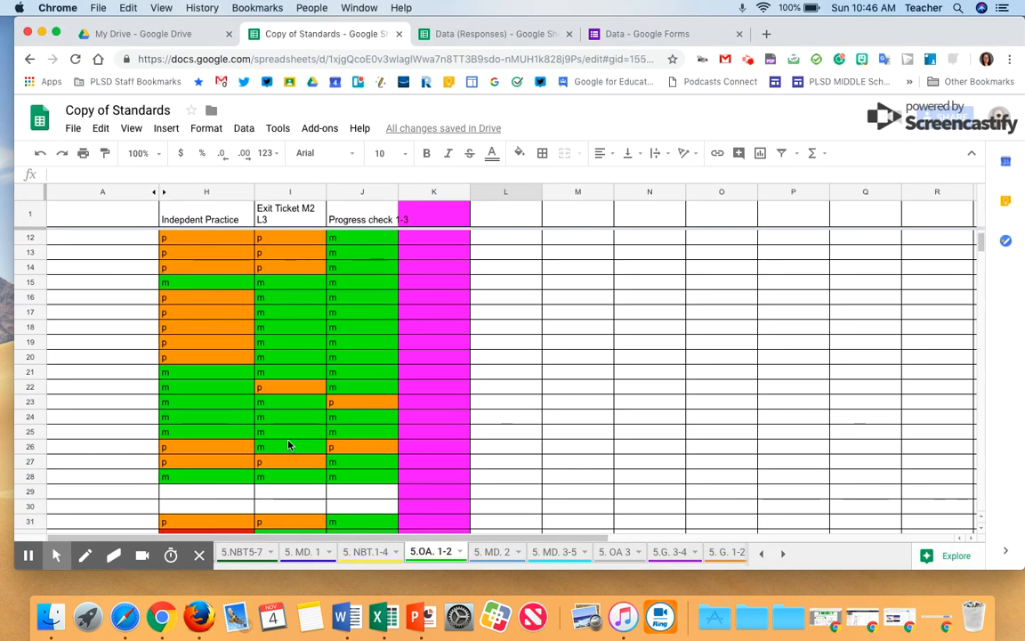
pyautogui.scroll(-15, 288, 445)
pyautogui.scroll(-1, 287, 445)
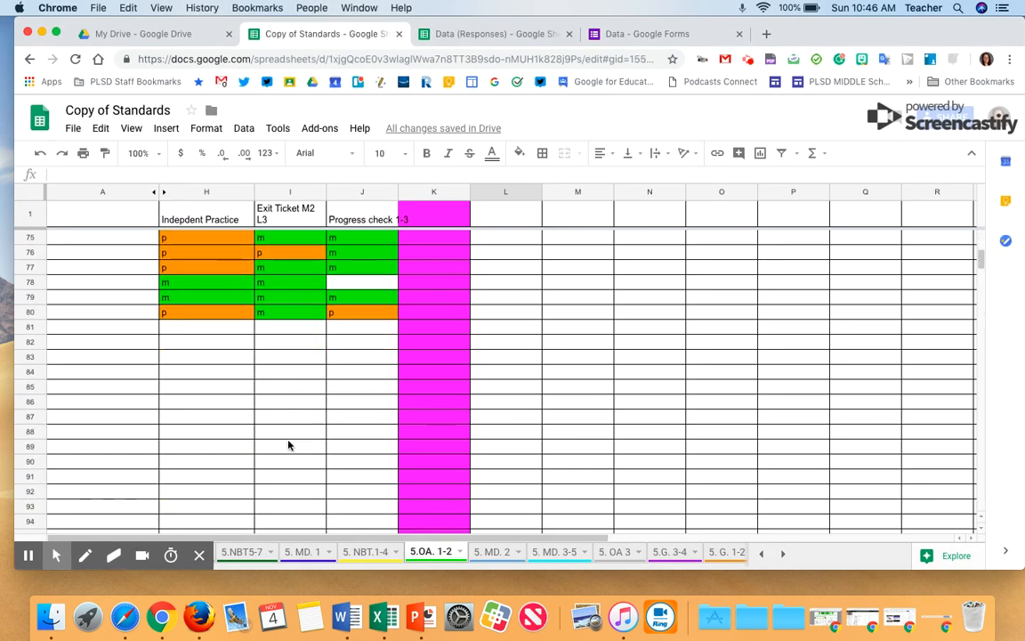
# Browse the 5. MD. 2, 5. MD. 3-5, 5. MD. 1 and 5.NBT5-7 sheets and their student results
pyautogui.click(509, 553)
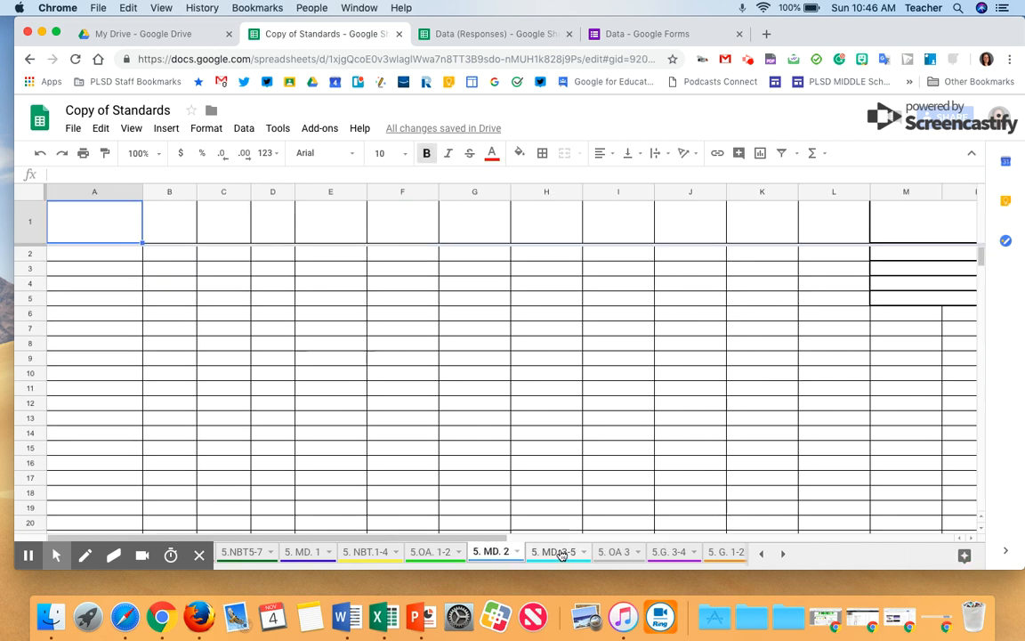
pyautogui.click(558, 552)
pyautogui.click(307, 552)
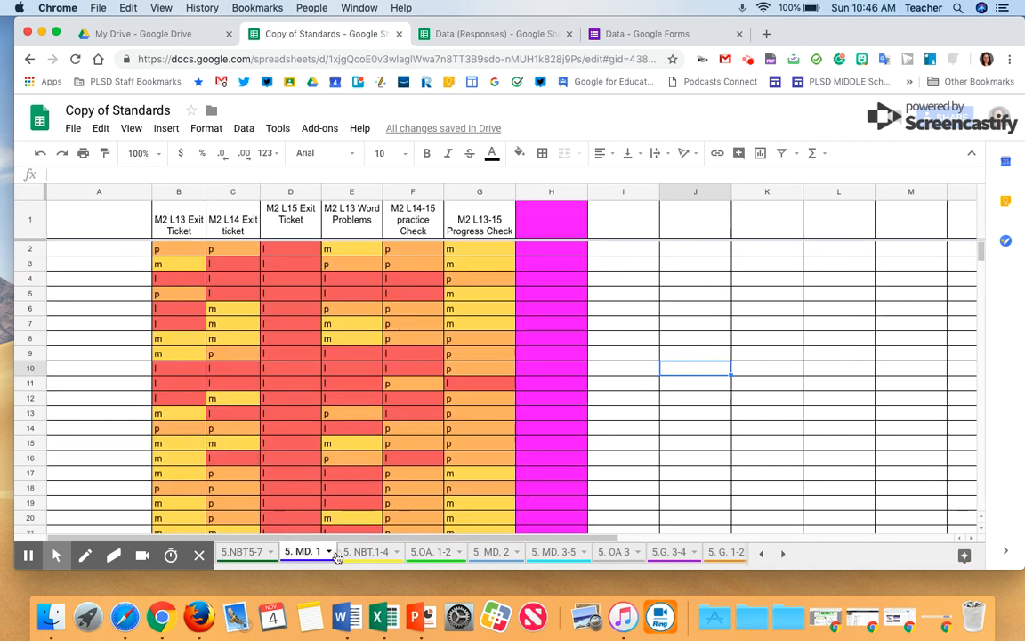
pyautogui.click(254, 552)
pyautogui.click(235, 451)
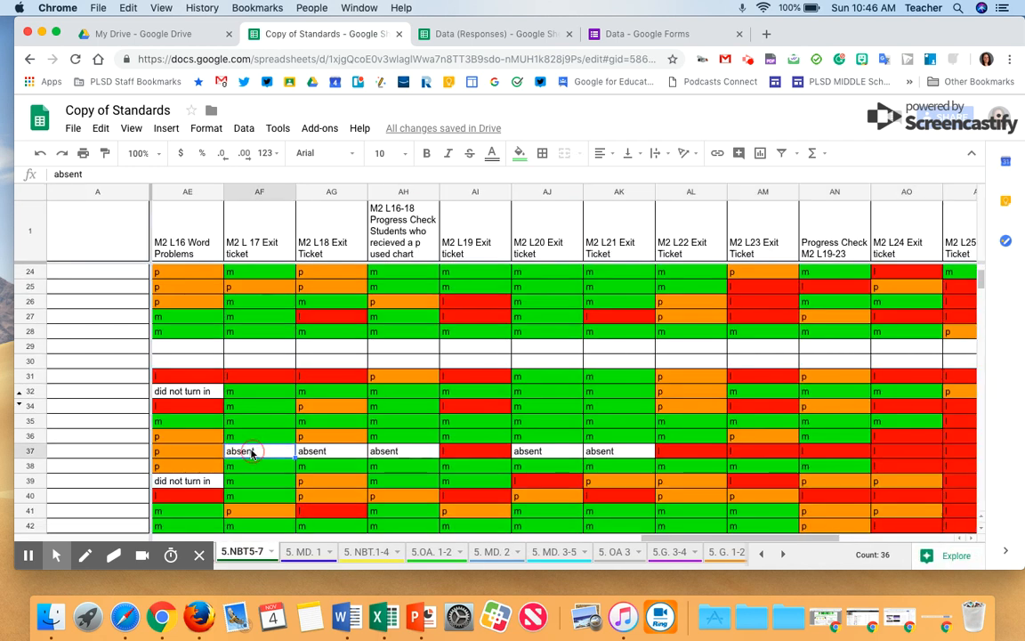
pyautogui.click(185, 393)
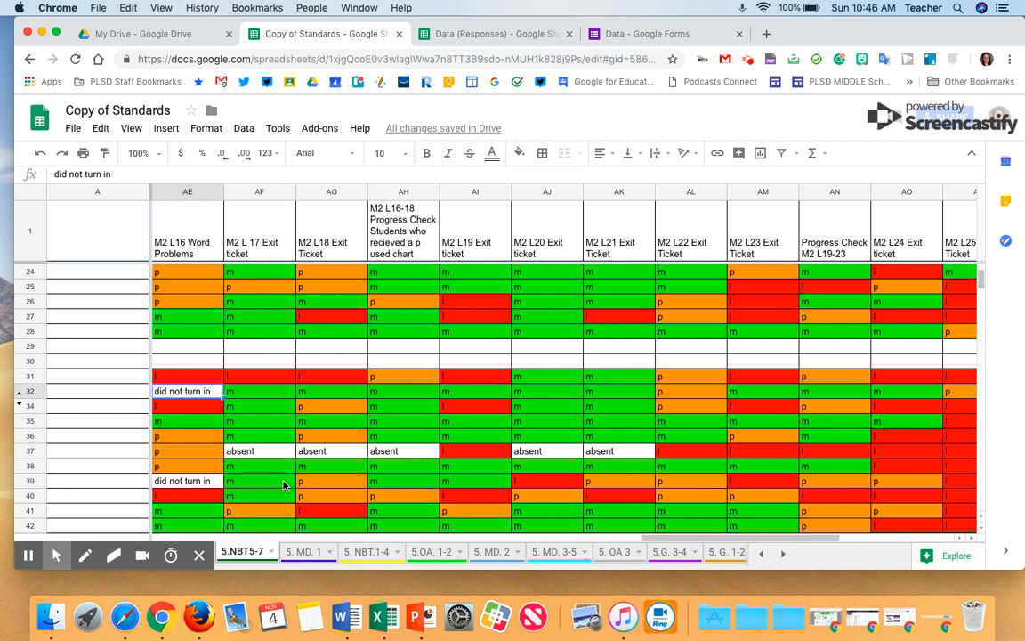
pyautogui.click(259, 436)
pyautogui.scroll(-5, 460, 452)
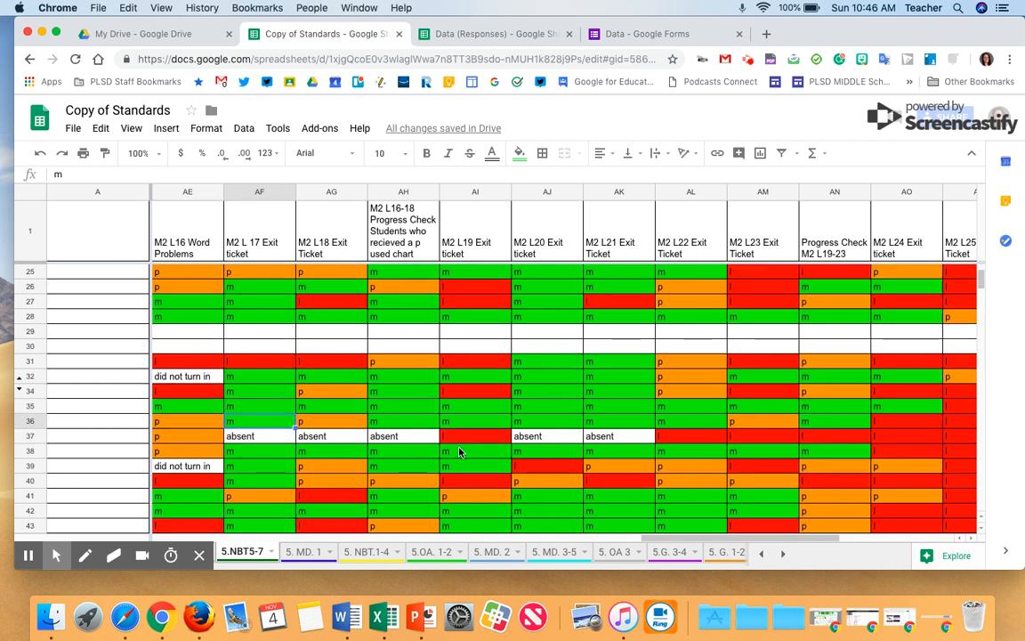
pyautogui.hscroll(-1, 371, 385)
pyautogui.scroll(-5, 344, 445)
pyautogui.hscroll(-1, 344, 445)
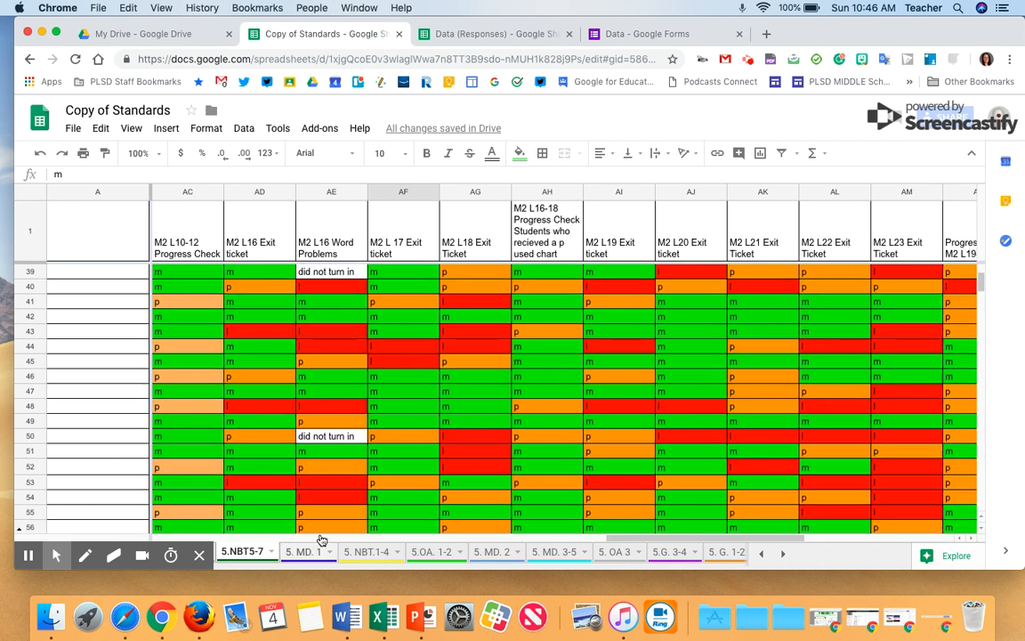
# Preview the Data form and score Student 1 Mastery, Student 2 Progressing, Student 3 Limited and Student 4 Absent
pyautogui.click(608, 39)
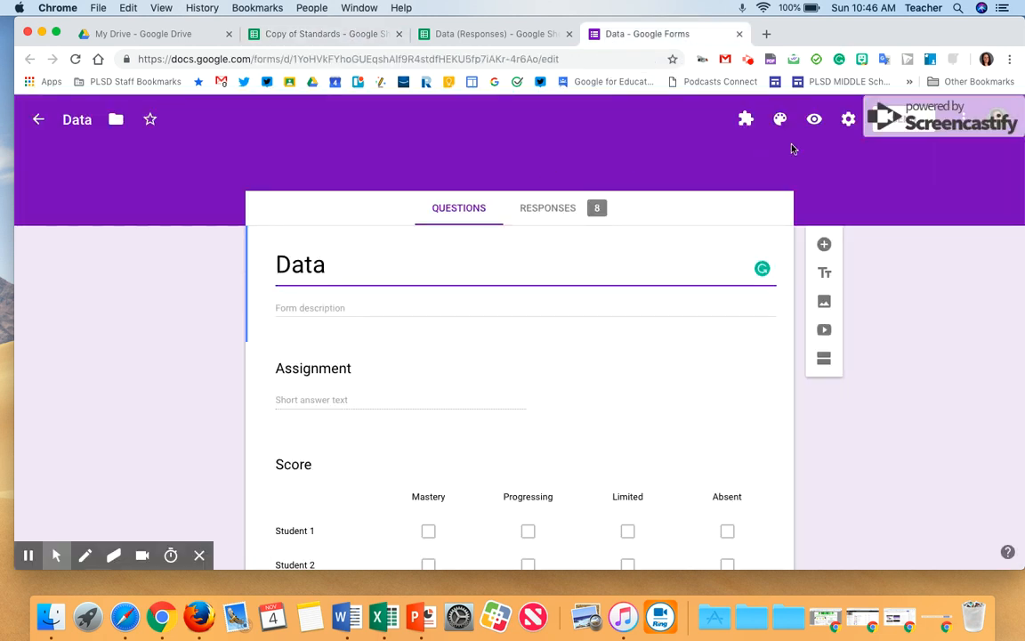
pyautogui.click(814, 119)
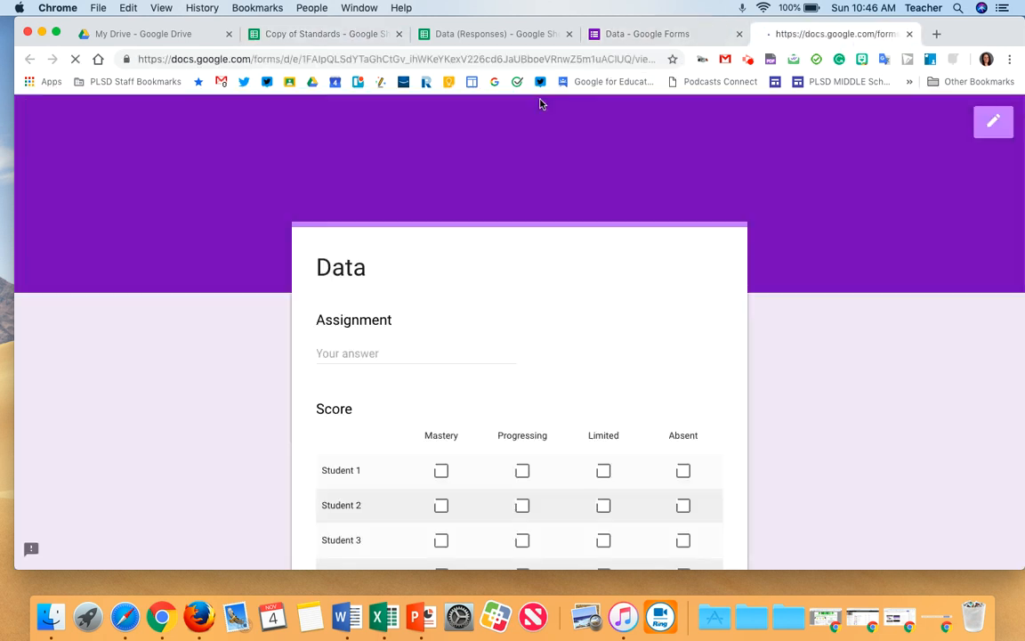
pyautogui.scroll(-5, 405, 222)
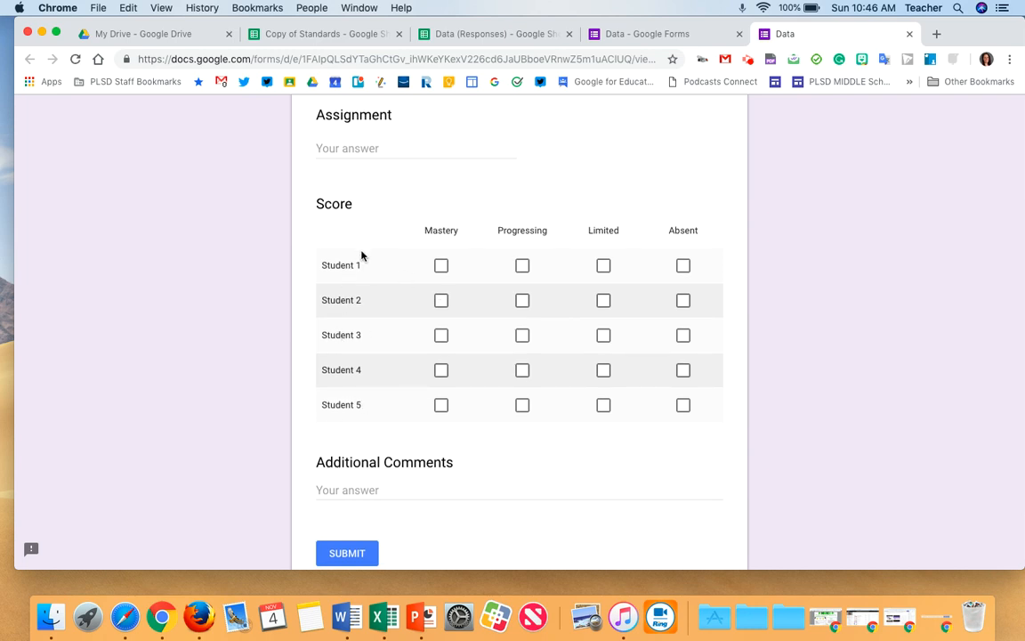
pyautogui.click(441, 266)
pyautogui.click(604, 335)
pyautogui.click(682, 370)
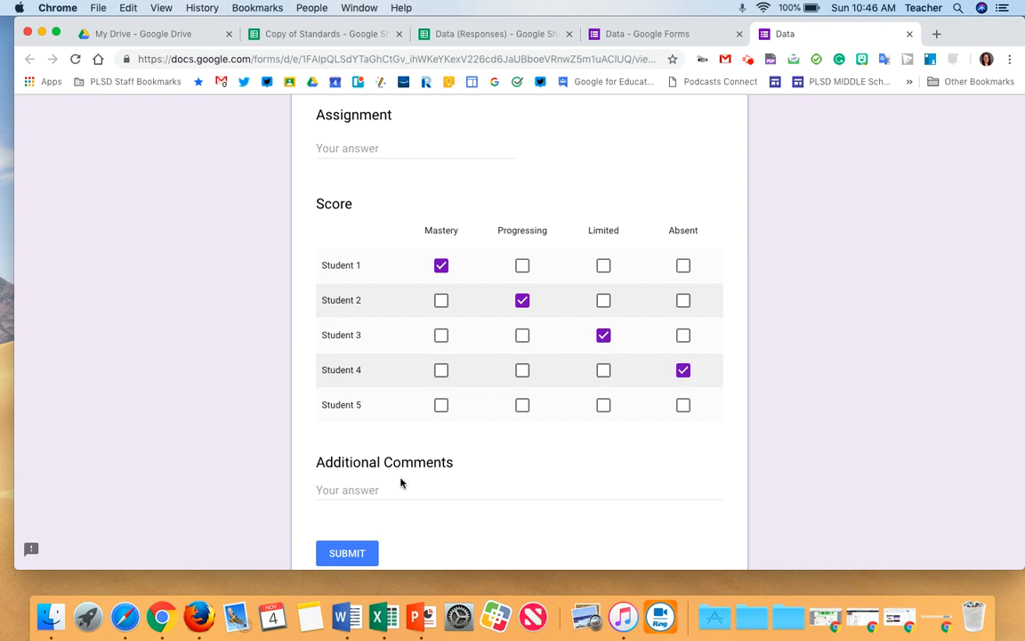
# Enter 3 as the form's assignment answer
pyautogui.click(355, 149)
pyautogui.scroll(4, 356, 151)
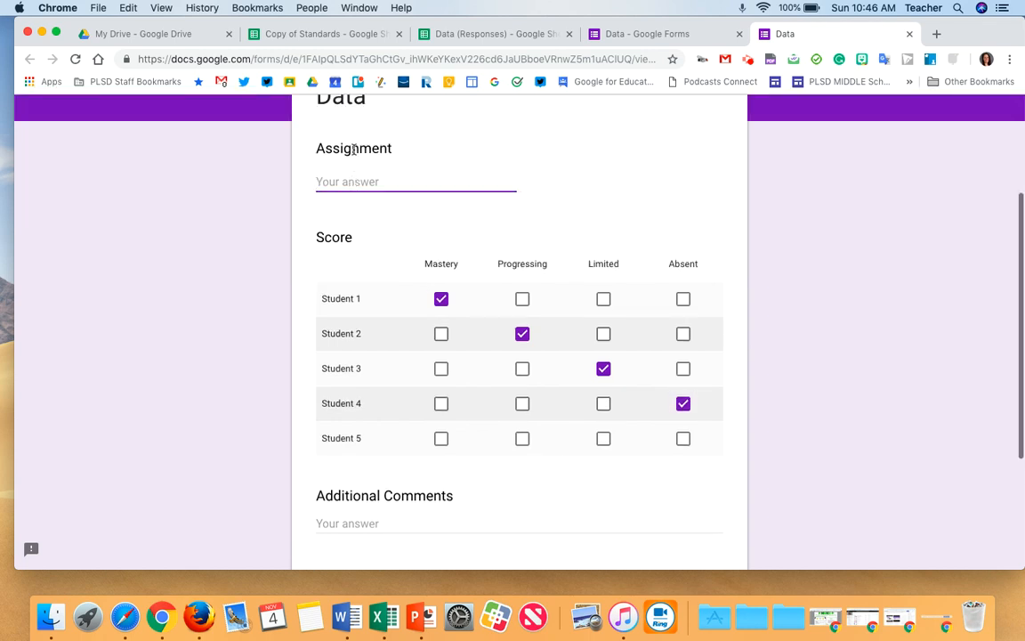
pyautogui.write('3')
pyautogui.press('BackSpace')
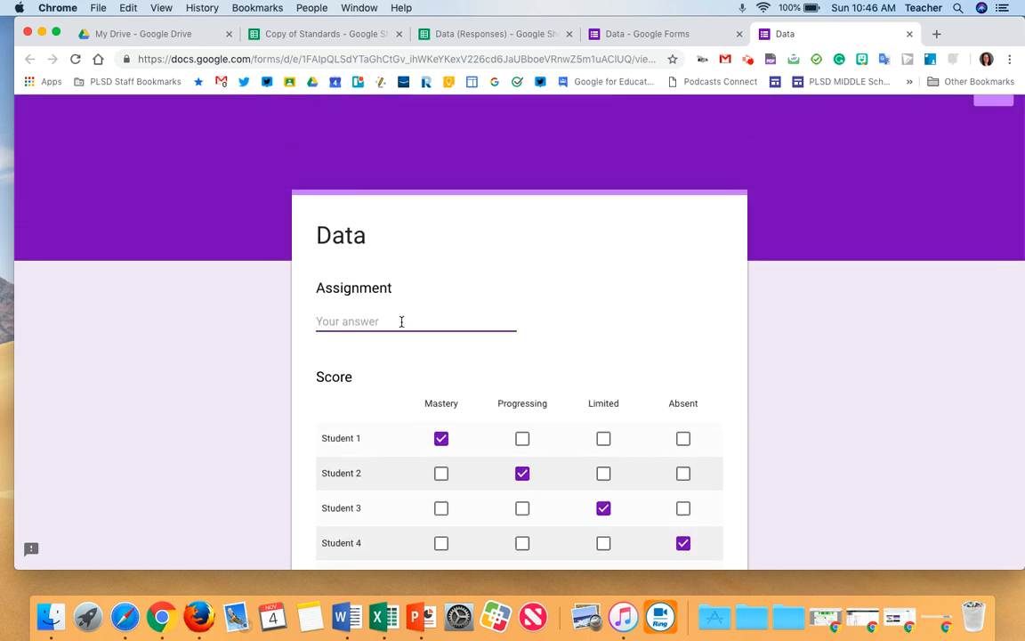
pyautogui.write('3')
# Add the comment "Student 5 absent need to meet with them during E" and submit the form
pyautogui.scroll(-5, 427, 331)
pyautogui.click(360, 332)
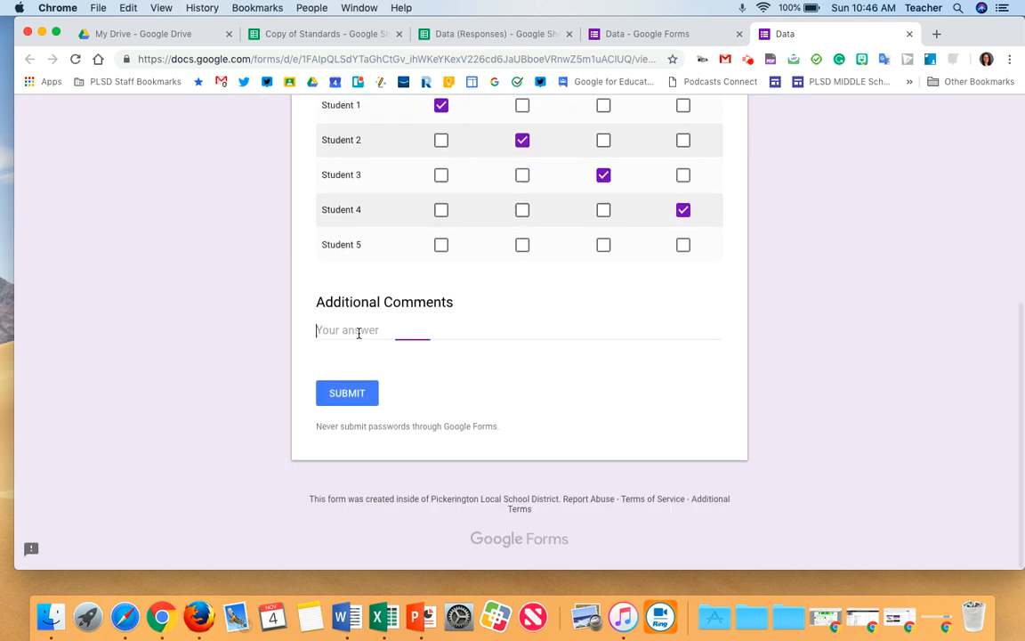
pyautogui.write('Student 5')
pyautogui.scroll(3, 360, 334)
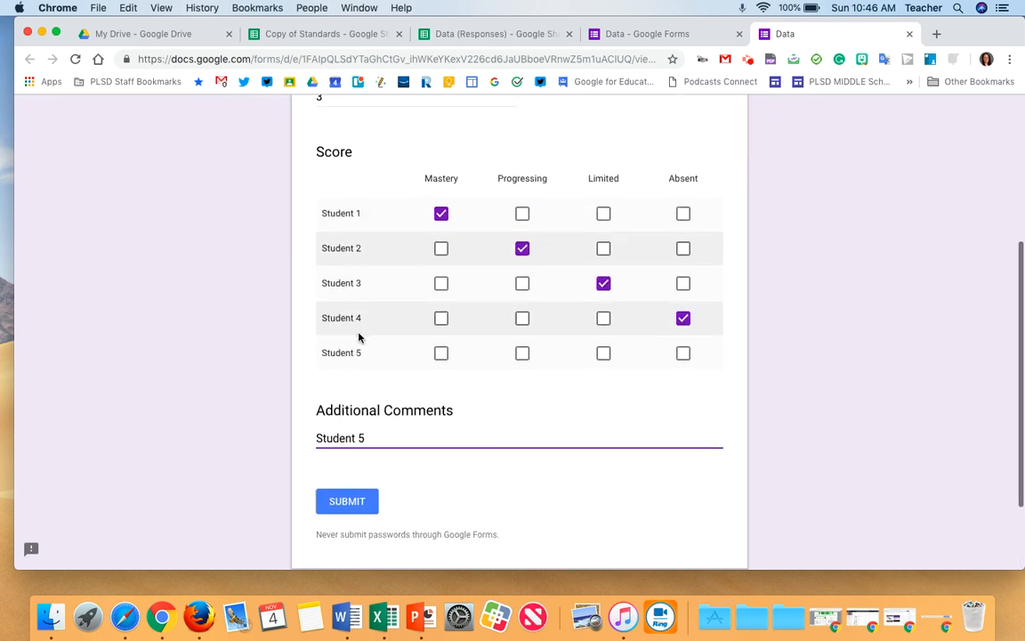
pyautogui.write('absent ')
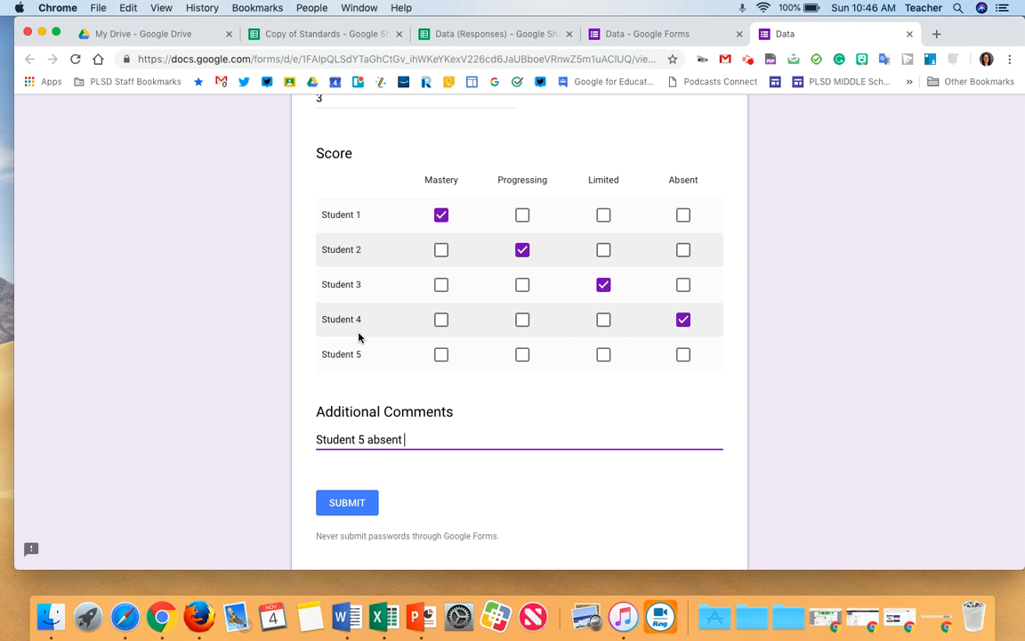
pyautogui.write('need to meet with them during E&I')
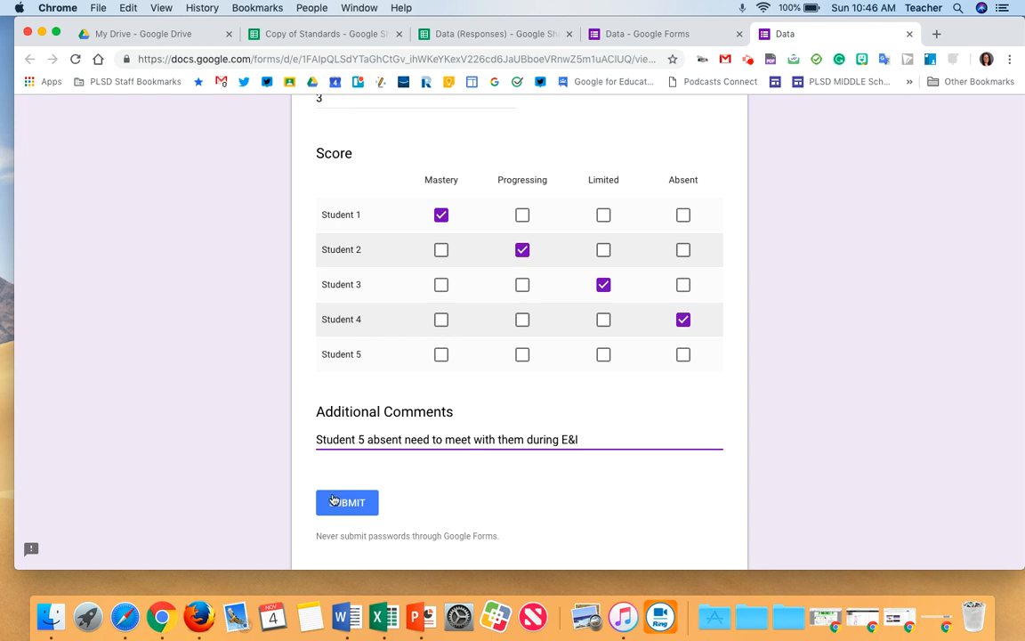
pyautogui.click(335, 500)
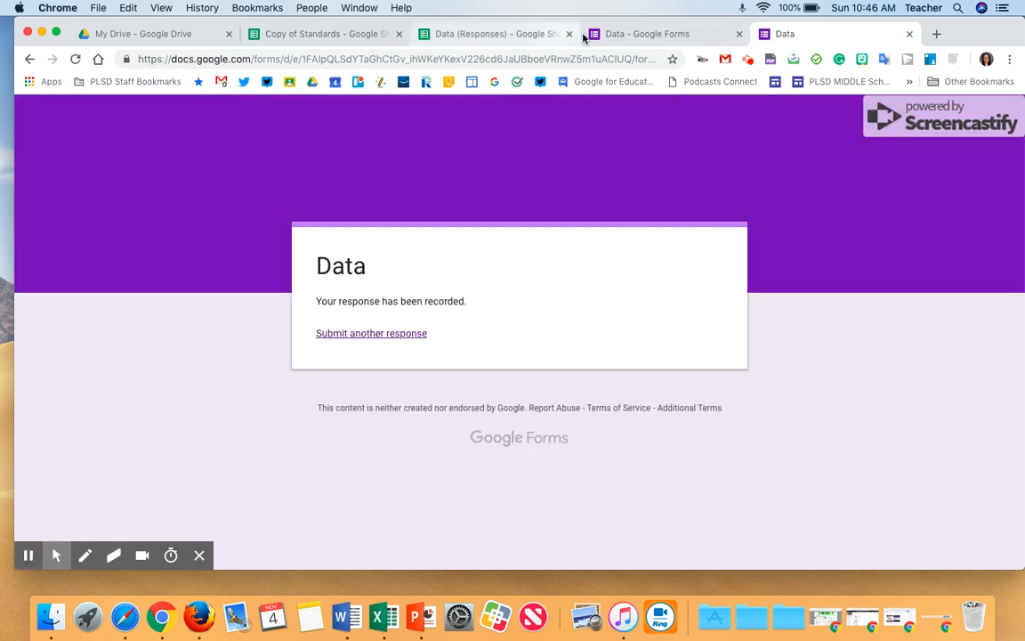
# Review the new submission row in the Data (Responses) spreadsheet
pyautogui.click(469, 35)
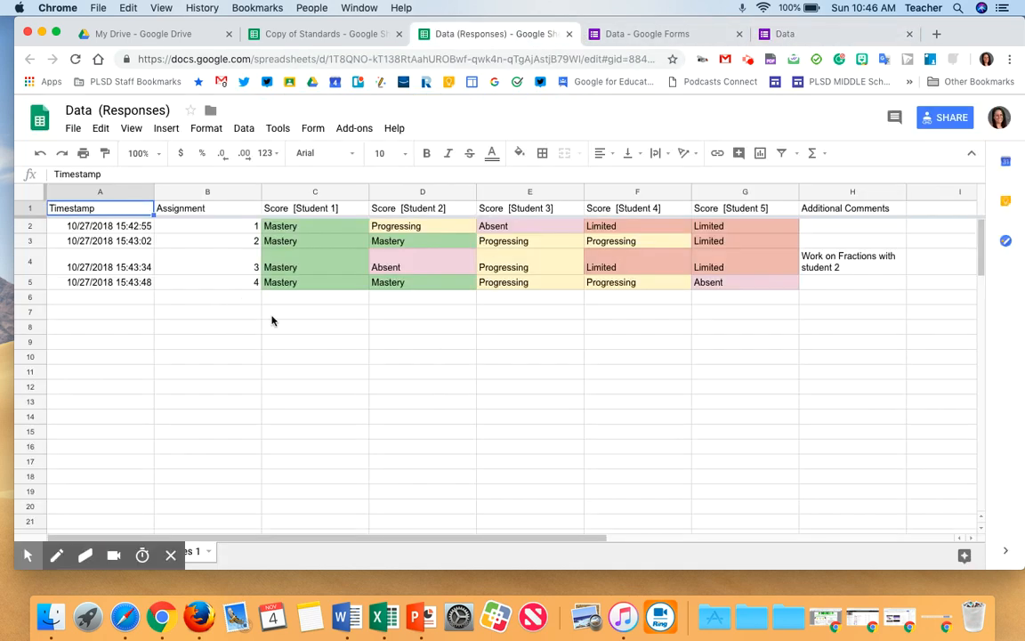
pyautogui.click(87, 300)
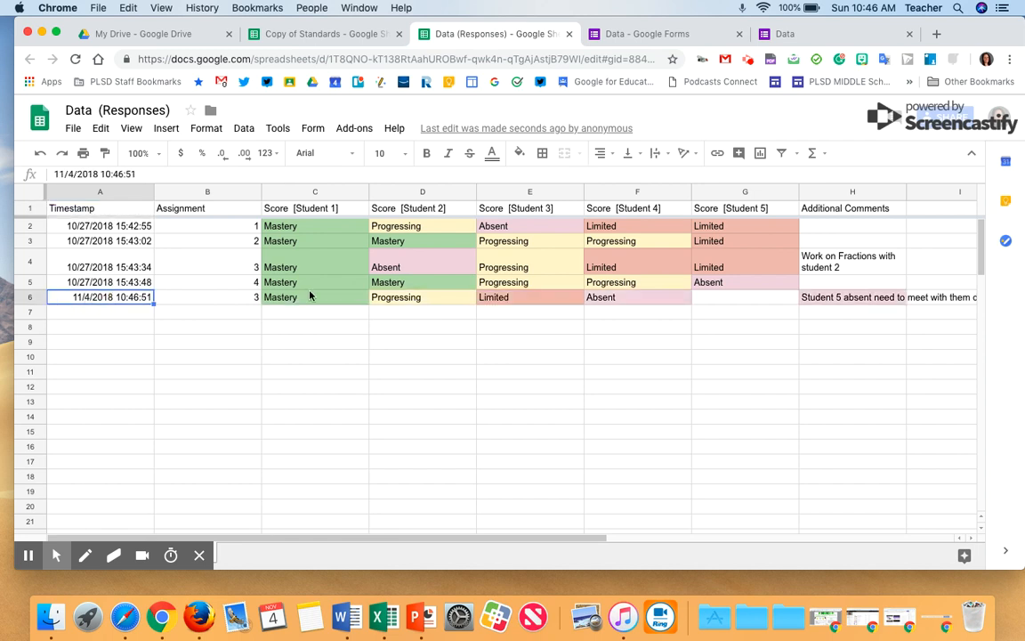
pyautogui.moveTo(301, 211); pyautogui.dragTo(307, 329)
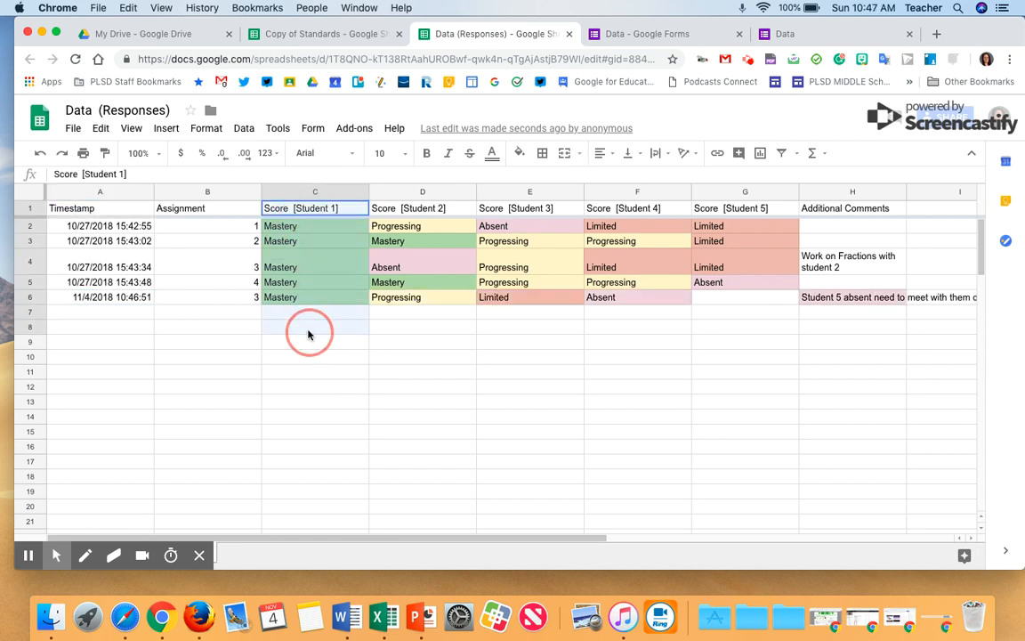
pyautogui.click(408, 208)
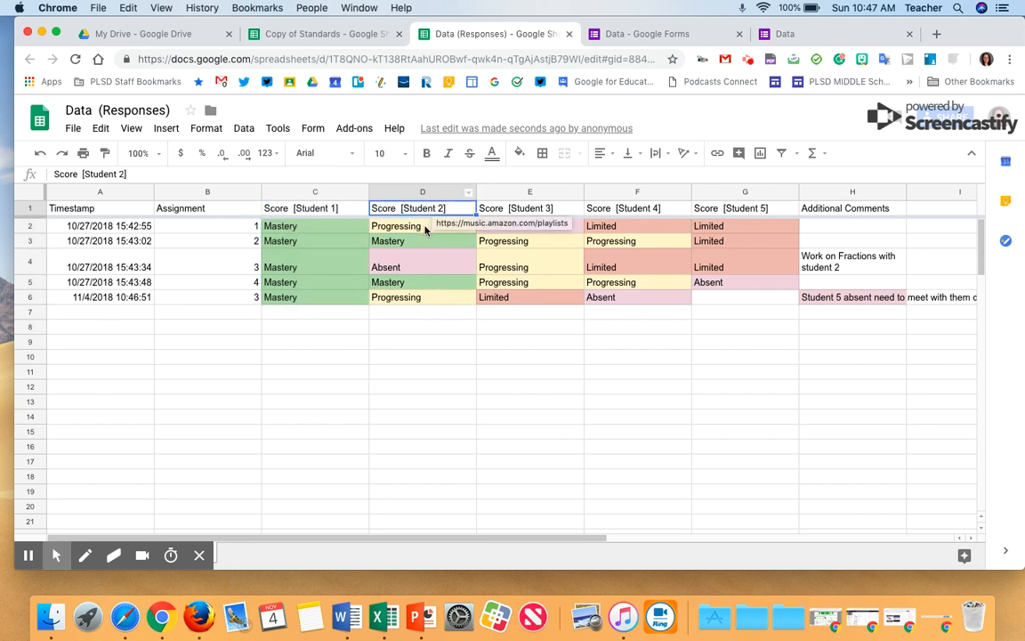
pyautogui.click(554, 272)
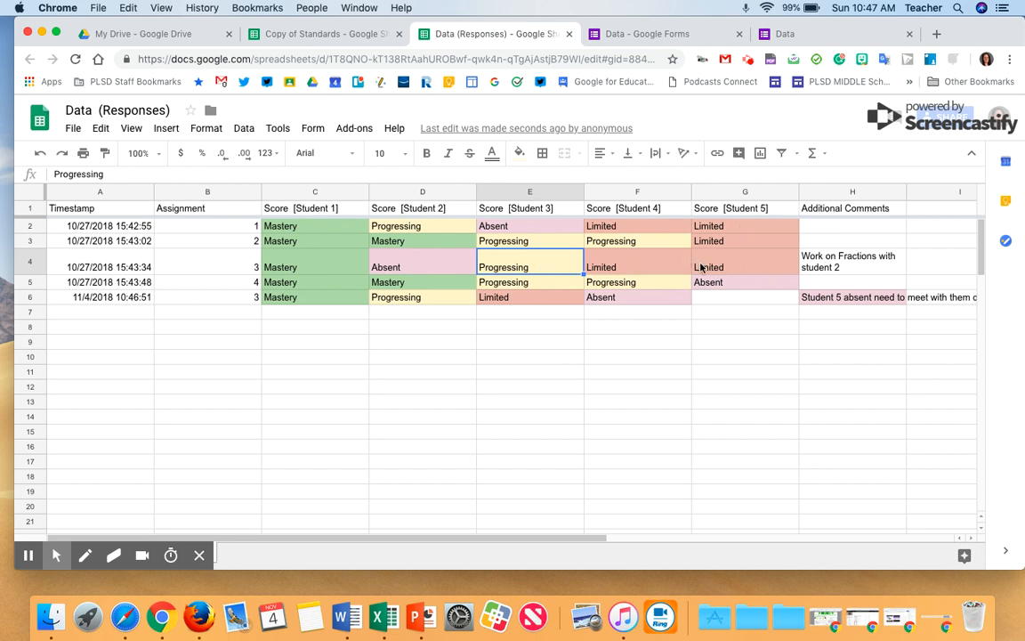
pyautogui.click(618, 36)
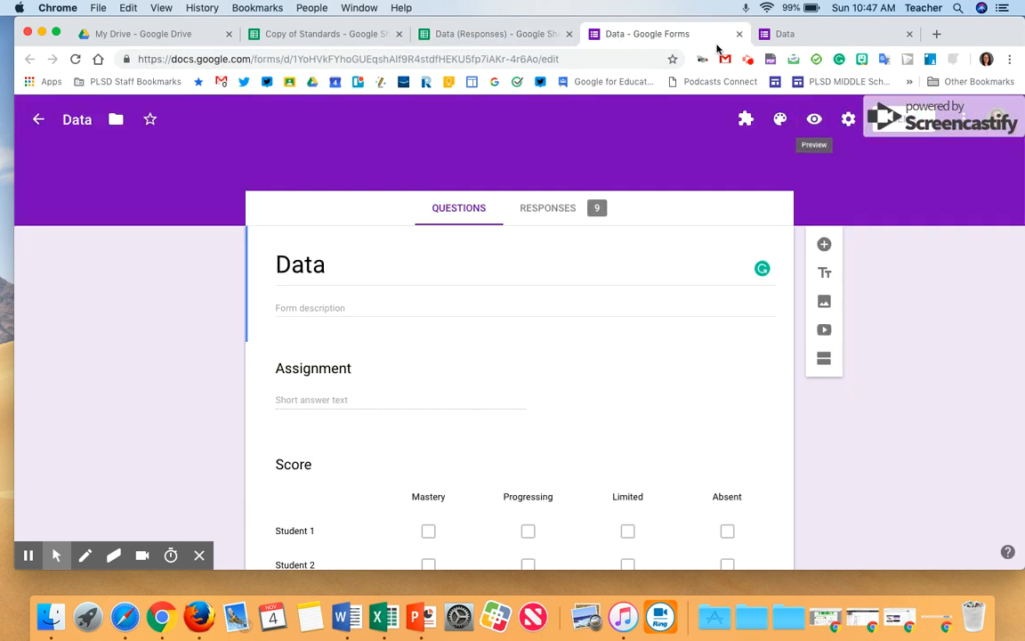
pyautogui.click(527, 36)
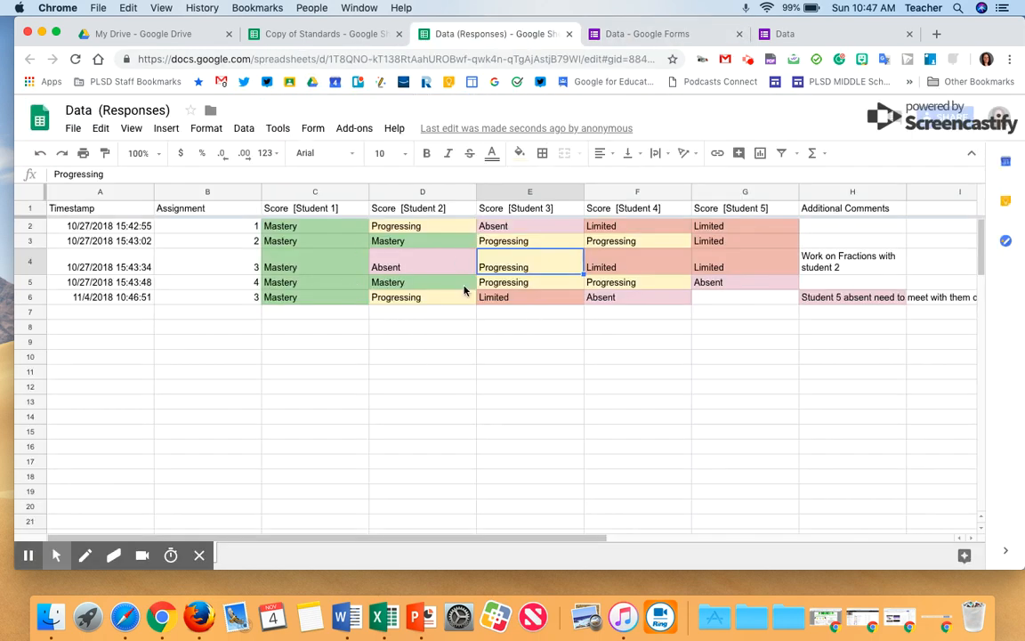
pyautogui.click(637, 34)
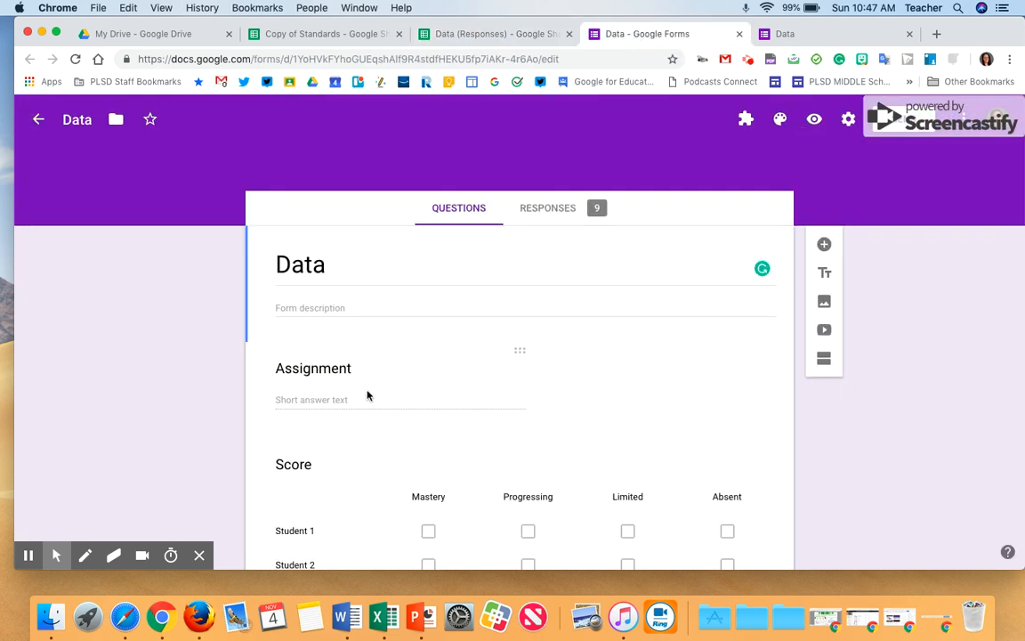
pyautogui.click(288, 38)
pyautogui.click(535, 35)
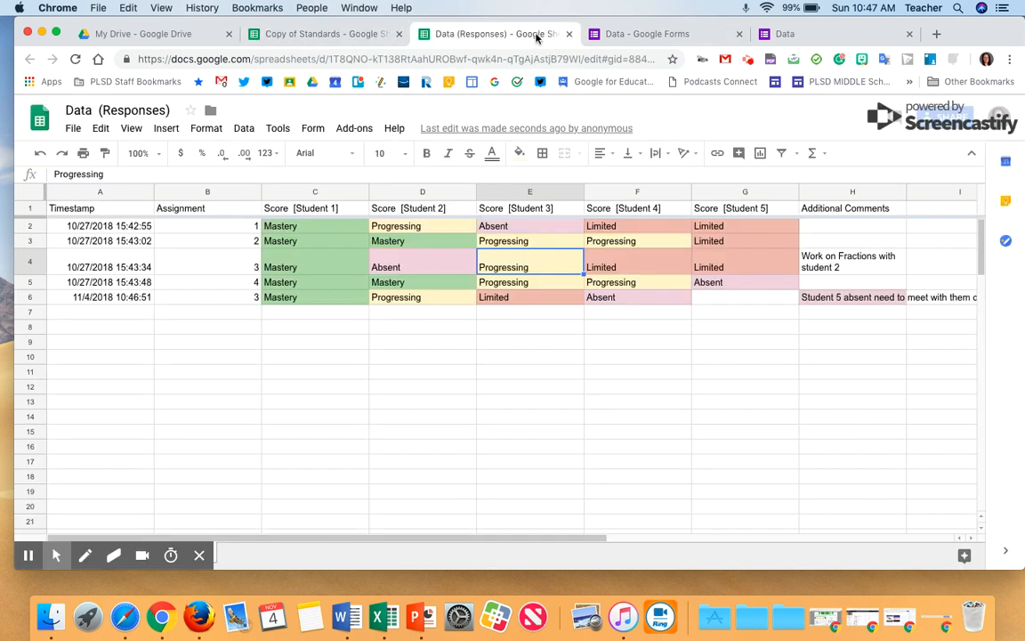
pyautogui.click(617, 37)
# Open the Score checkbox grid question in the form editor
pyautogui.scroll(-3, 491, 314)
pyautogui.scroll(5, 491, 315)
pyautogui.scroll(-3, 389, 375)
pyautogui.click(305, 361)
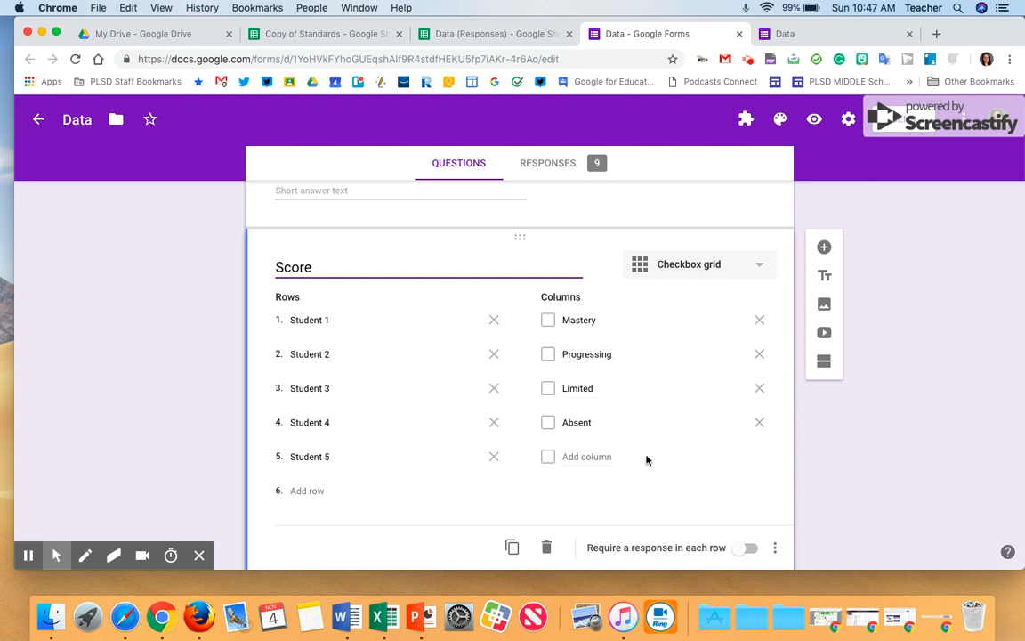
# Review the form's response summary charts for the assignment, scores and additional comments
pyautogui.scroll(-3, 648, 459)
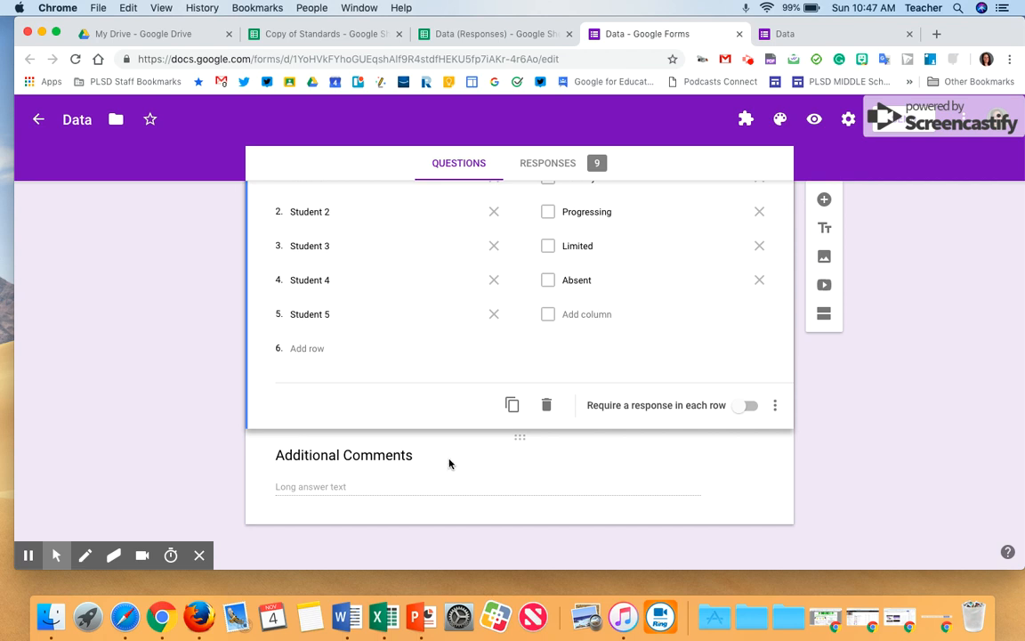
pyautogui.scroll(3, 449, 463)
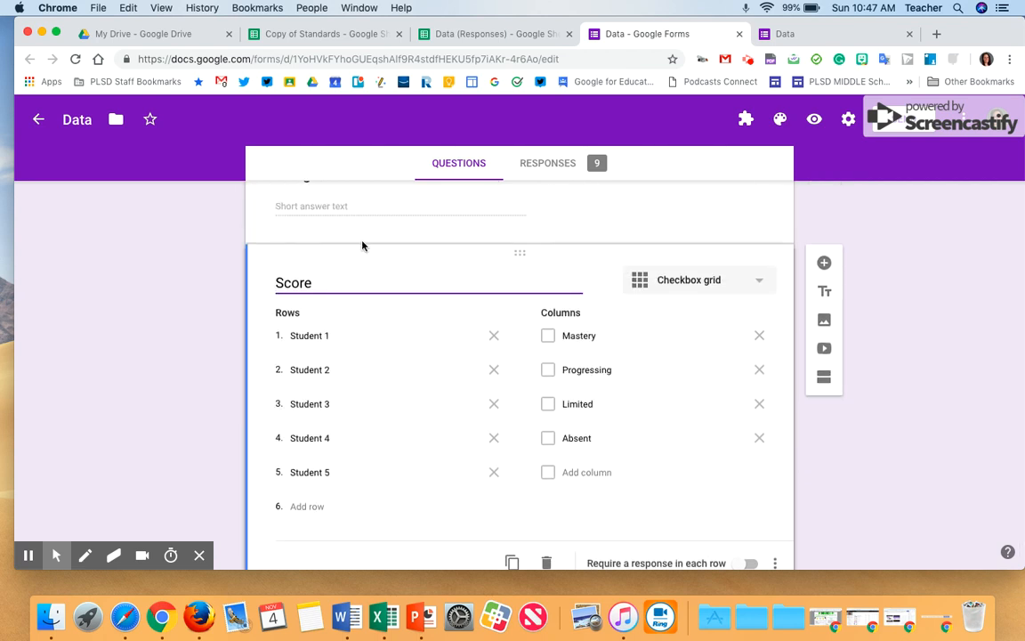
pyautogui.click(566, 169)
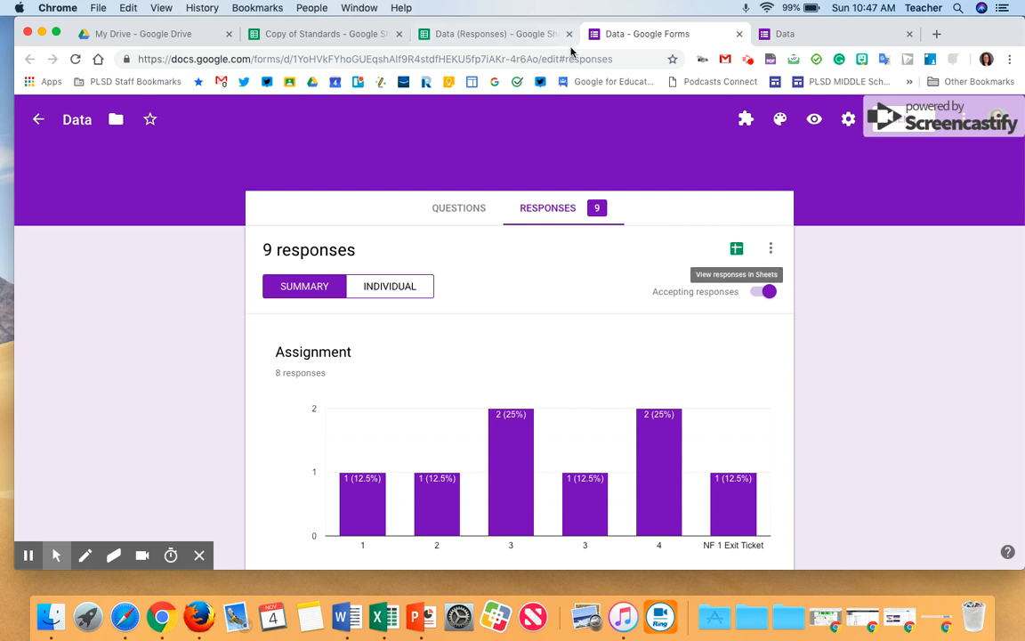
pyautogui.scroll(-10, 647, 314)
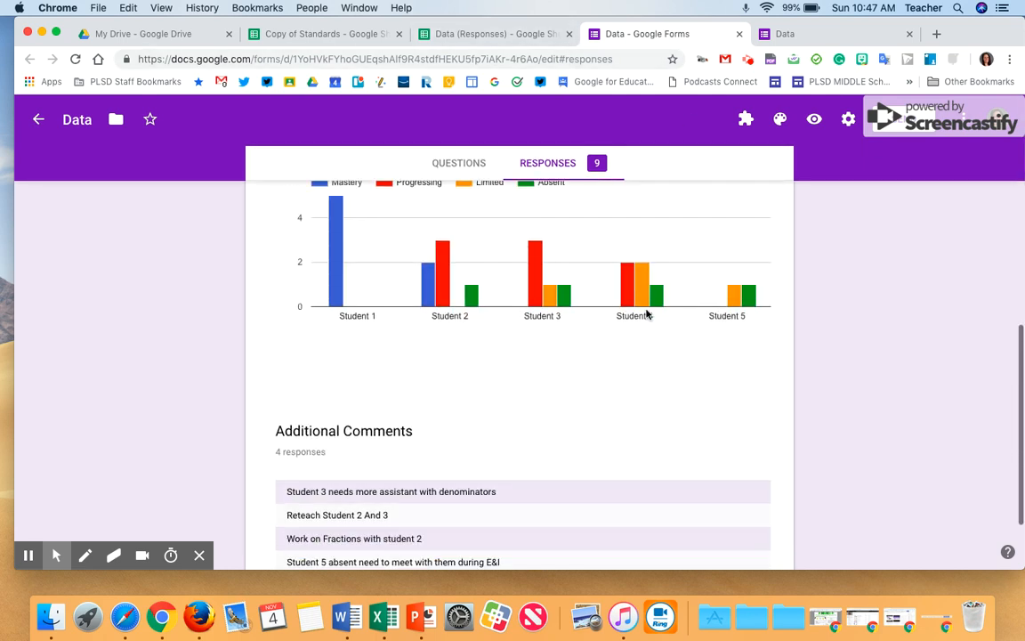
pyautogui.scroll(4, 647, 313)
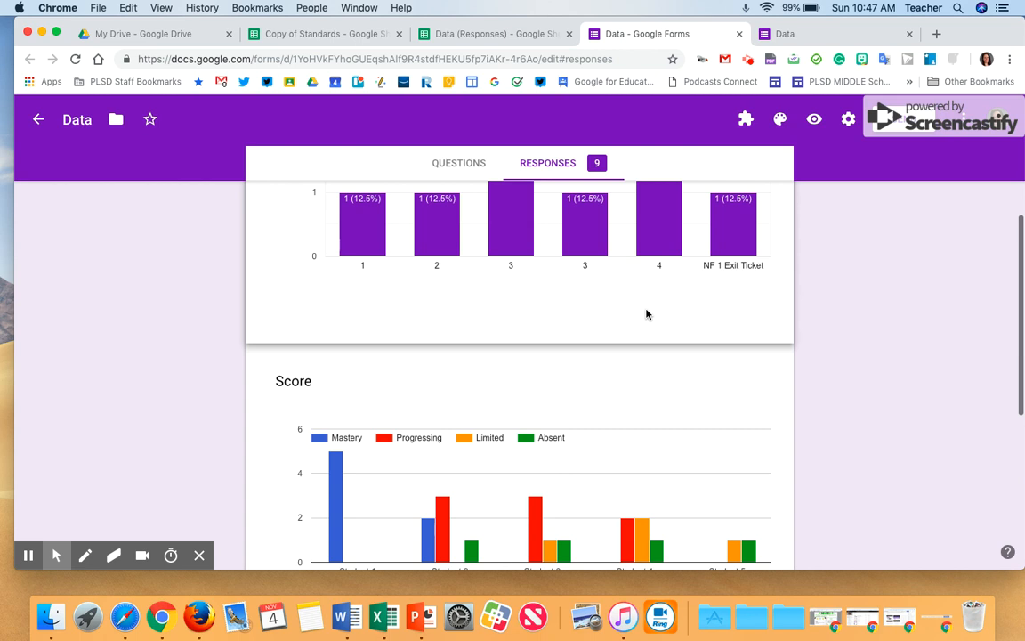
pyautogui.scroll(-4, 647, 313)
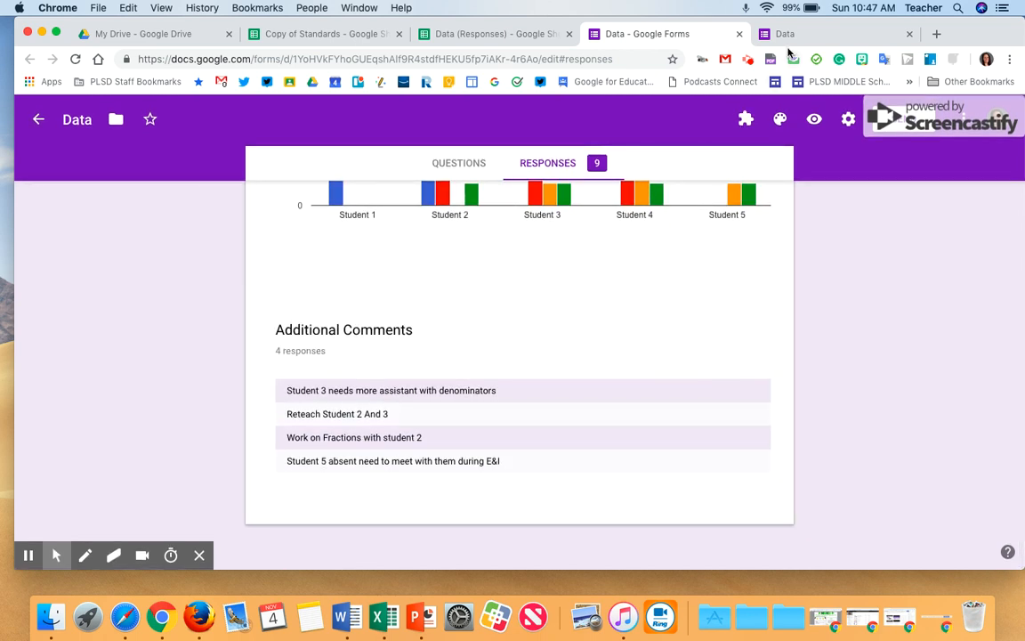
# Close the form's response-confirmation tab and the form editor tab
pyautogui.click(787, 40)
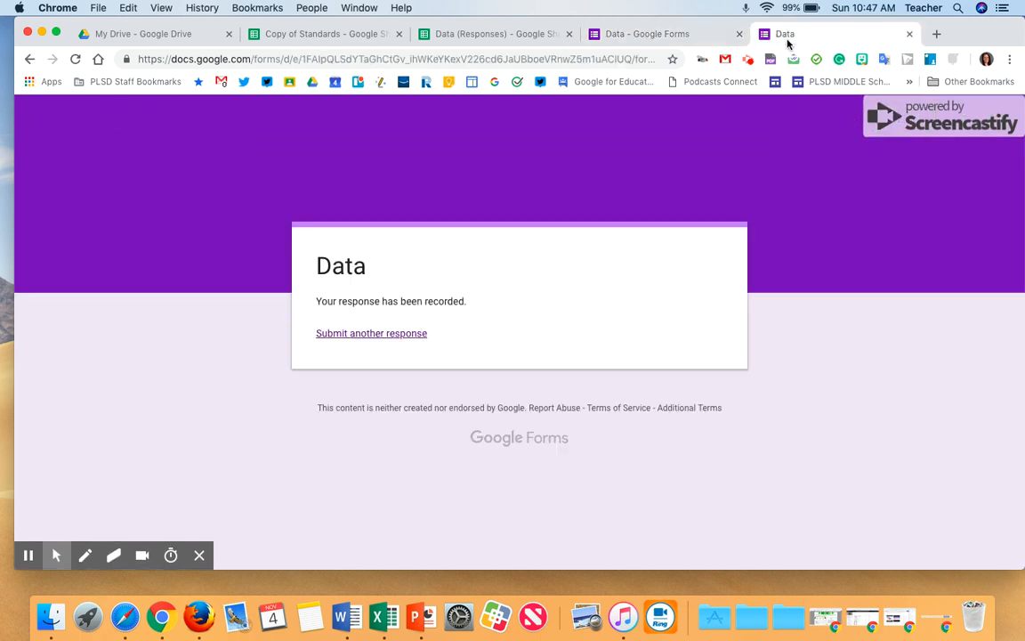
pyautogui.click(909, 34)
pyautogui.click(740, 34)
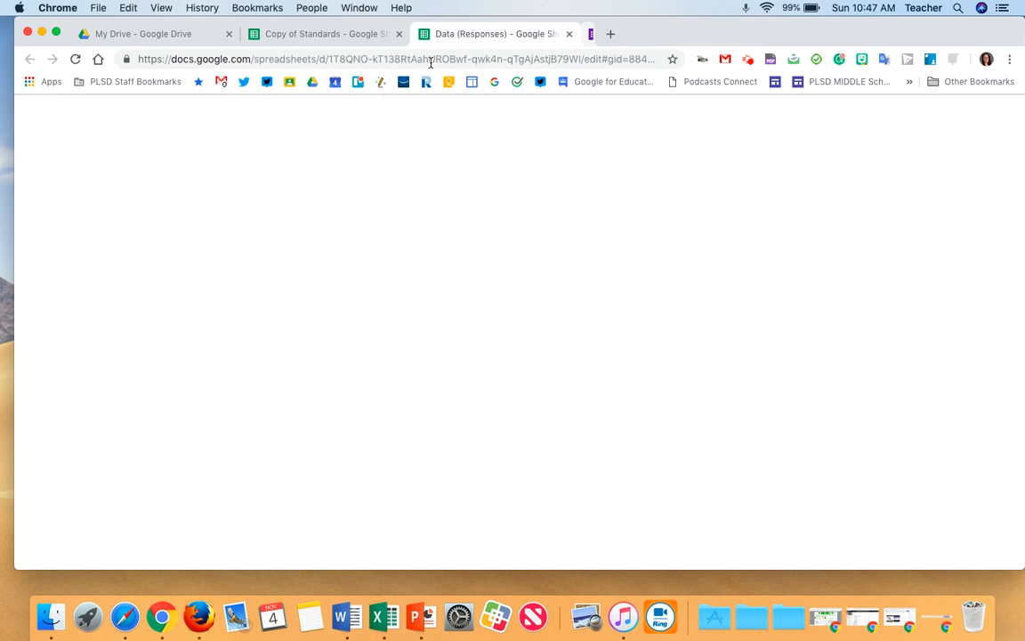
# Open the conditional formatting rules for the whole Data (Responses) sheet
pyautogui.click(29, 193)
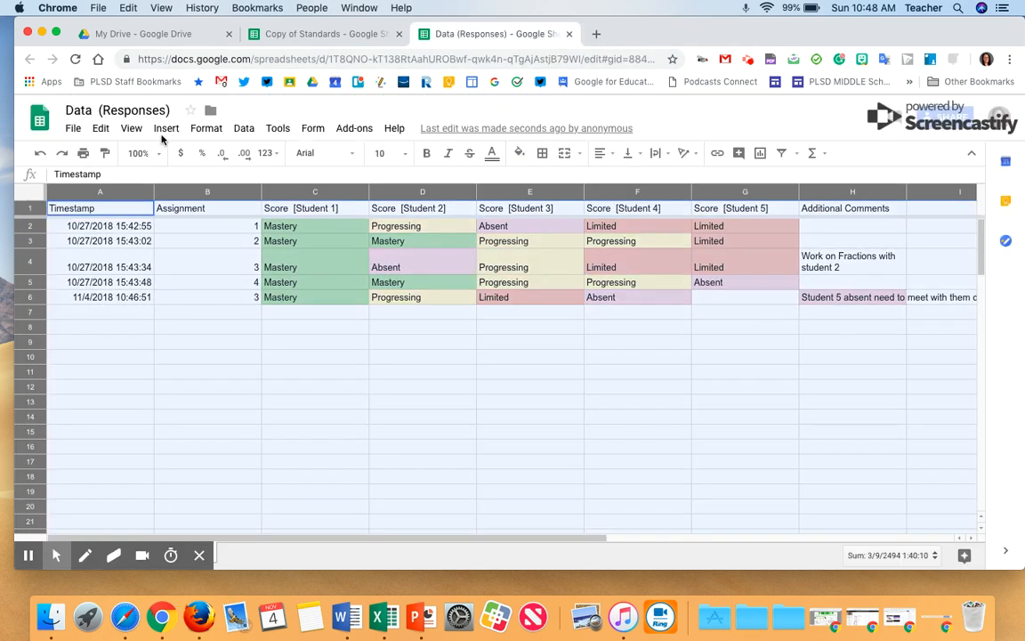
pyautogui.click(210, 128)
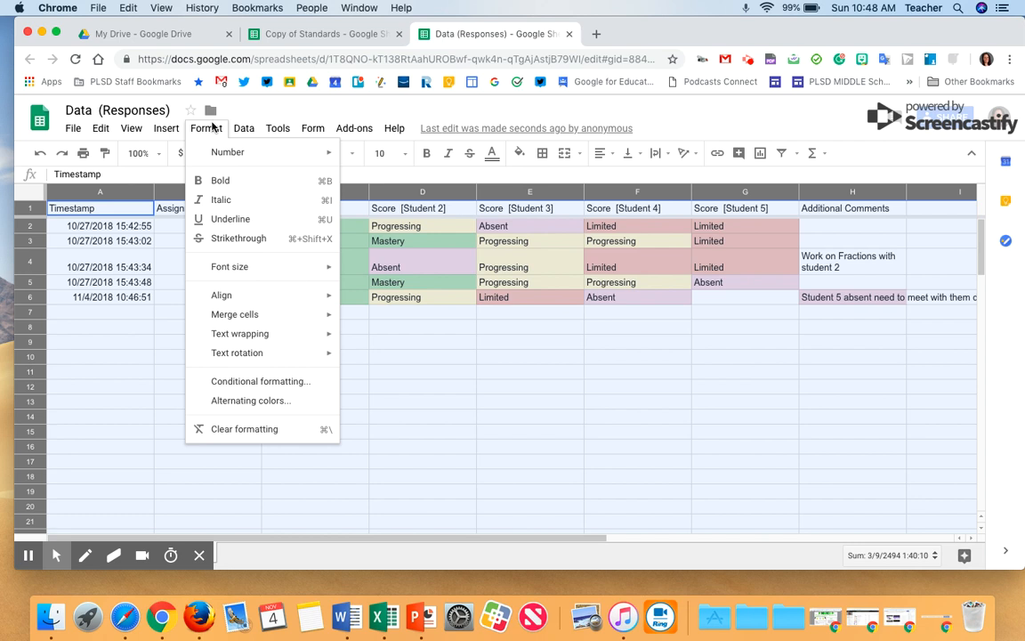
pyautogui.click(266, 380)
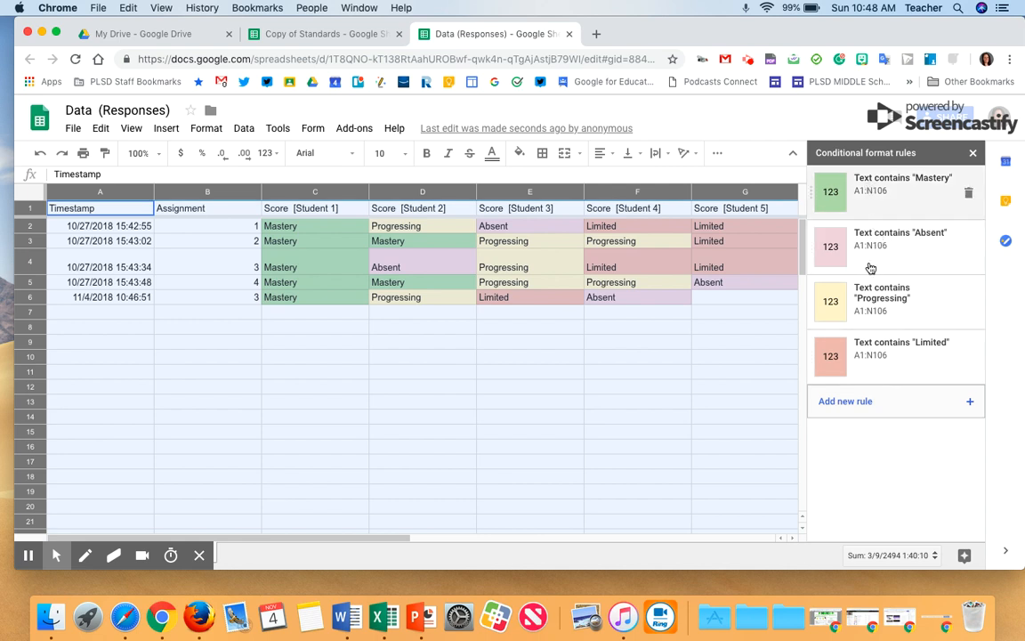
pyautogui.click(862, 402)
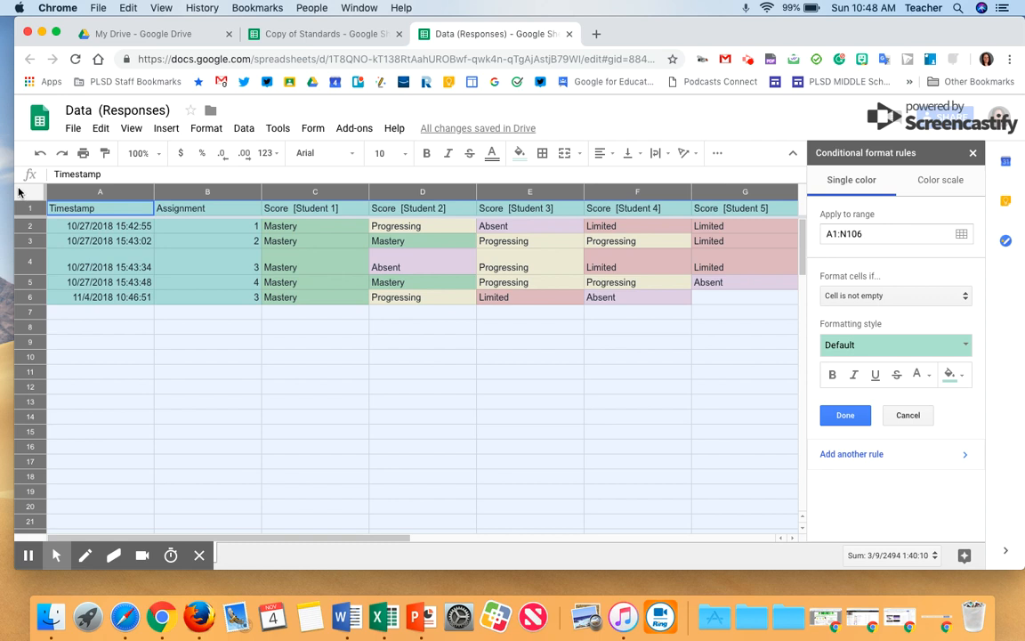
pyautogui.click(846, 300)
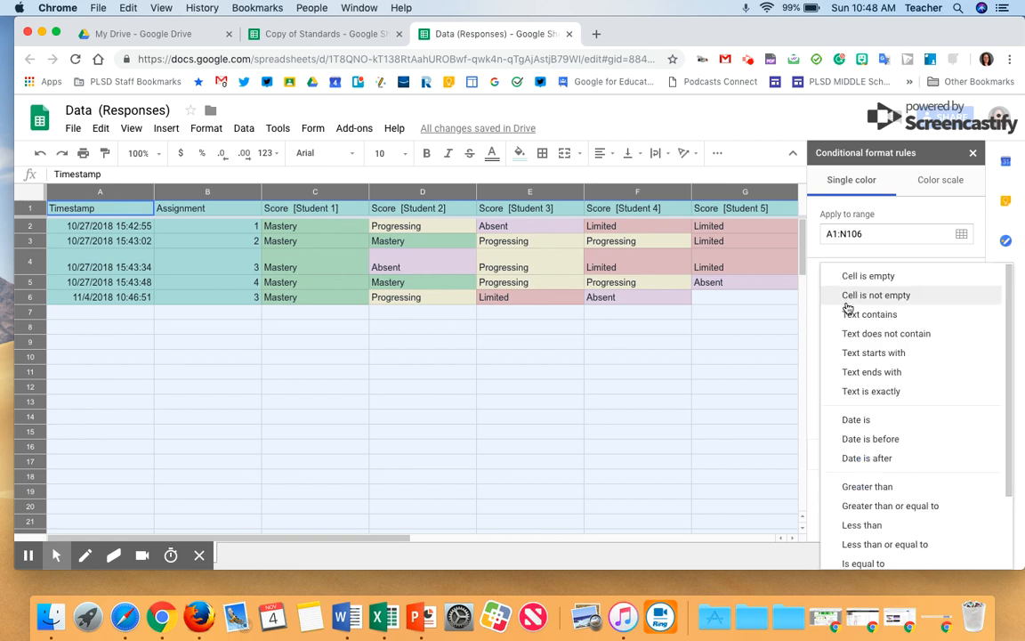
pyautogui.click(851, 317)
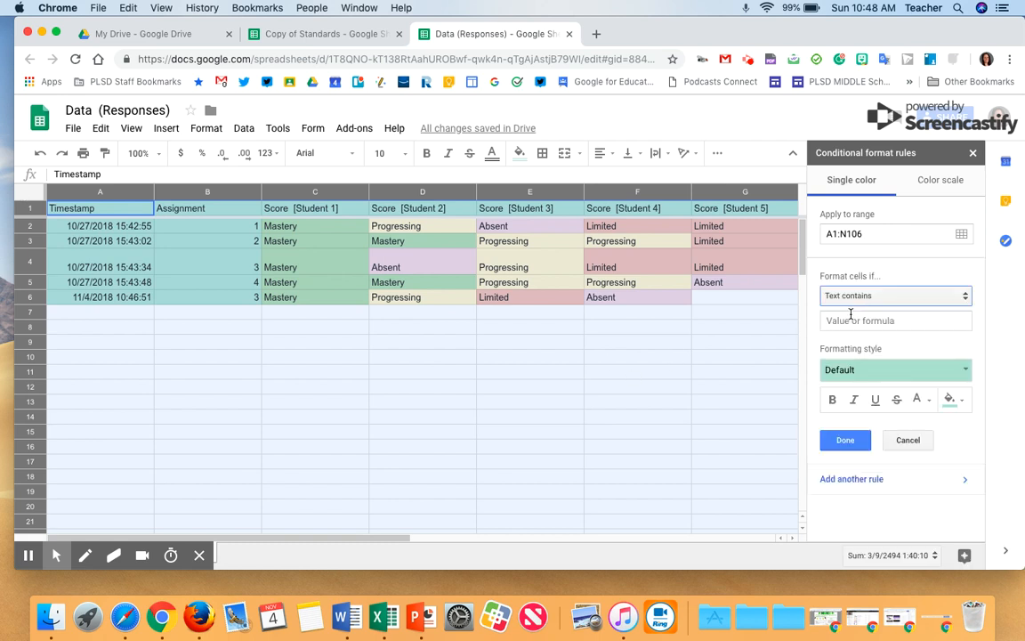
pyautogui.click(876, 321)
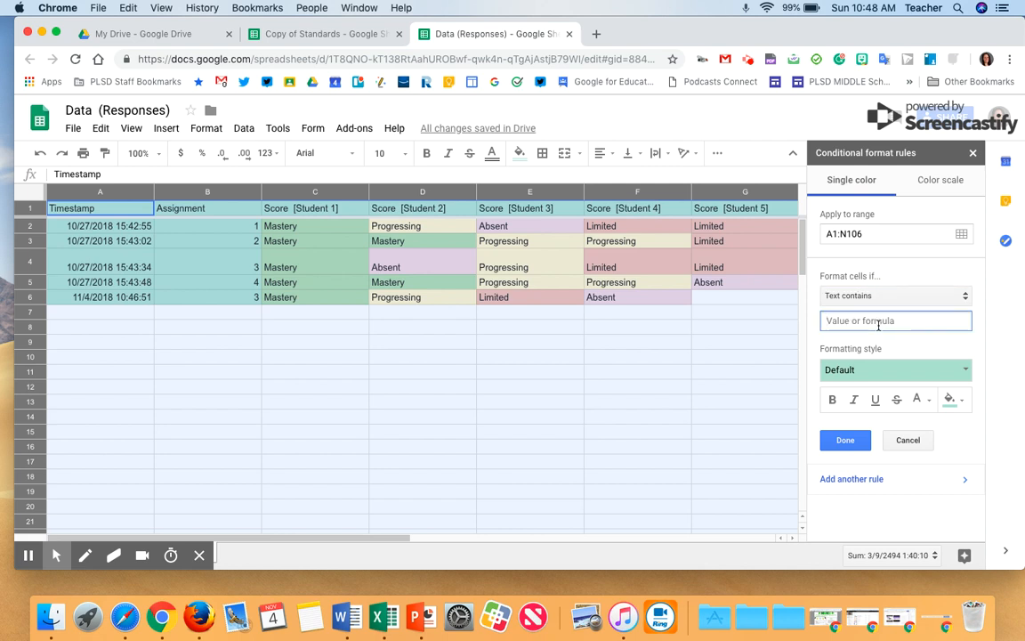
pyautogui.click(949, 399)
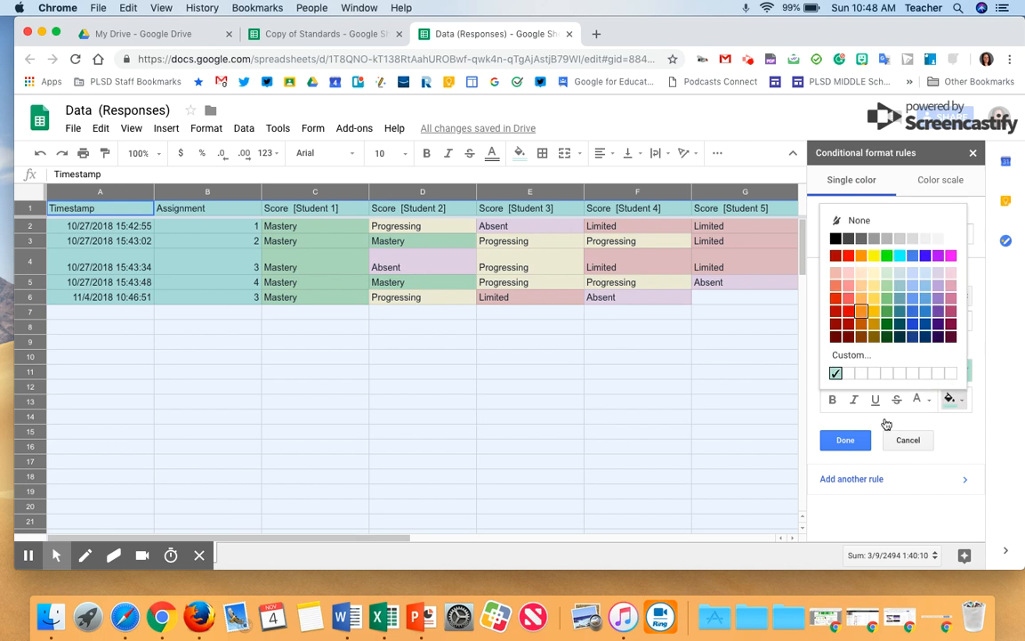
pyautogui.click(924, 445)
pyautogui.click(921, 445)
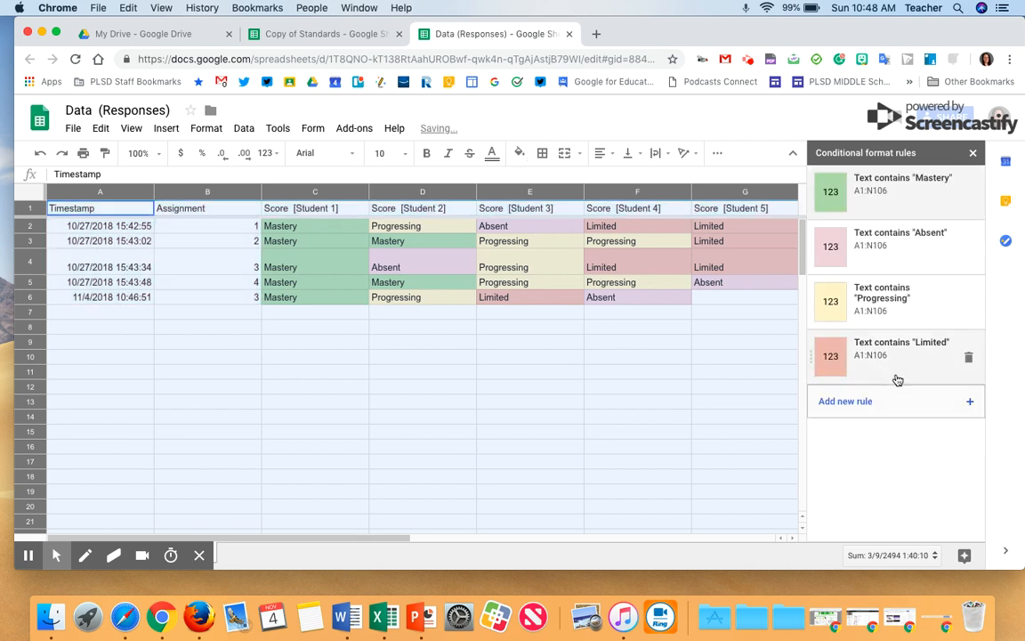
pyautogui.click(629, 360)
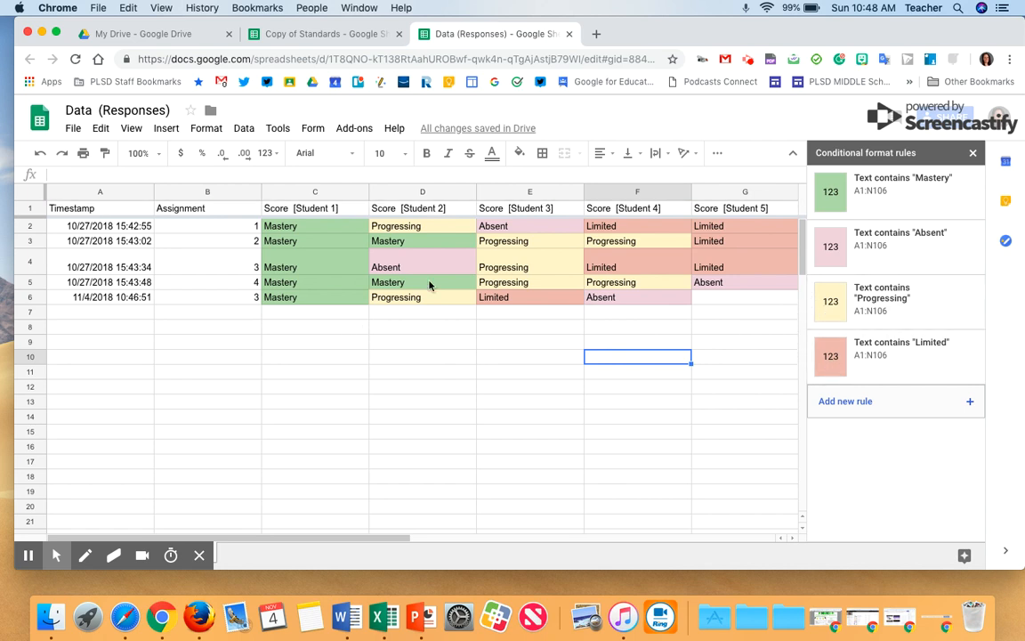
pyautogui.click(28, 194)
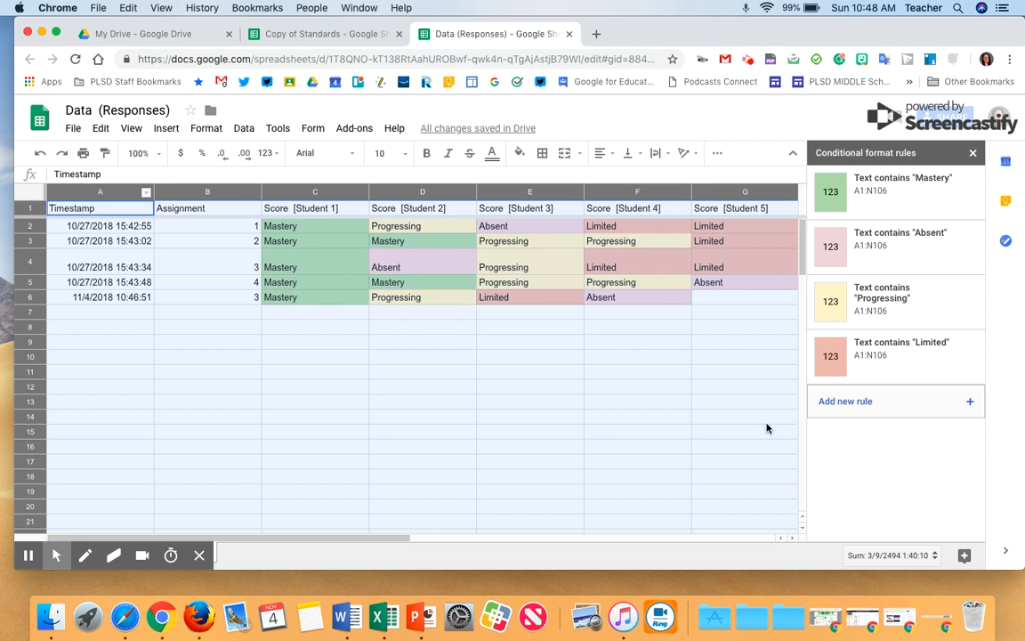
pyautogui.click(847, 407)
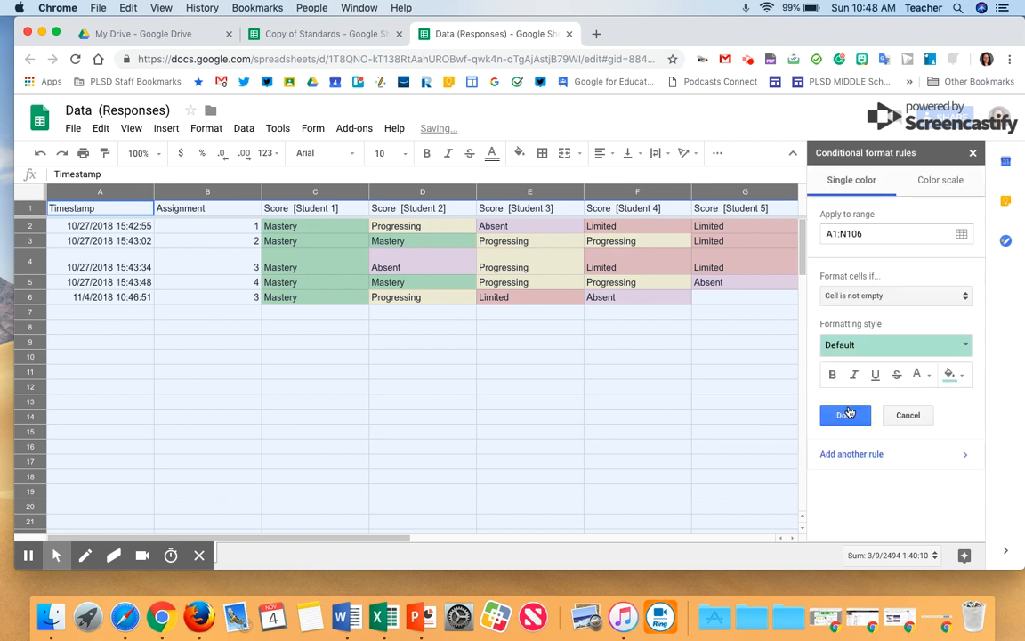
pyautogui.click(882, 299)
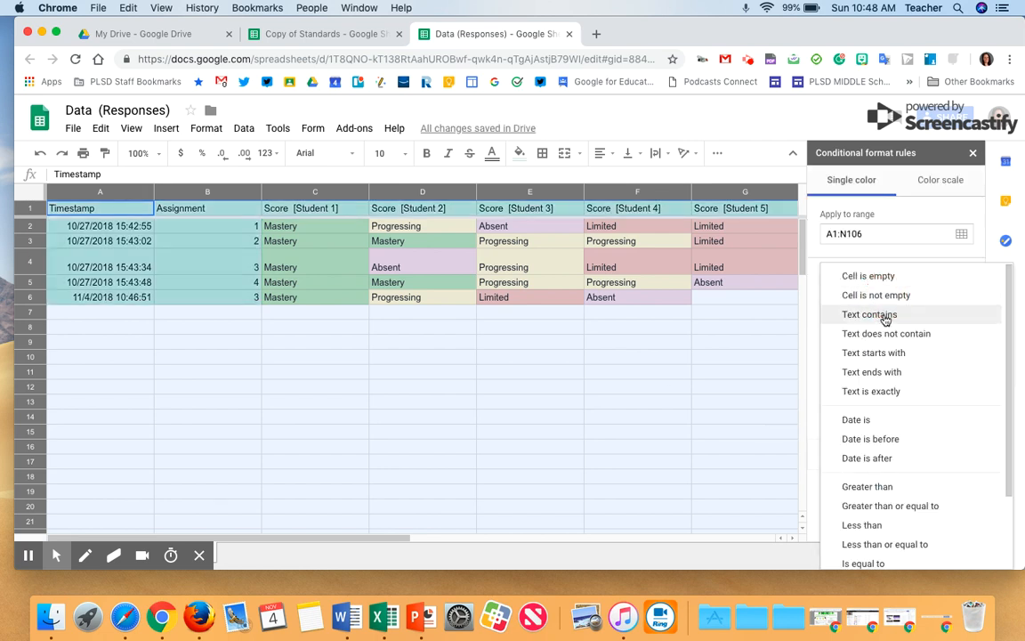
pyautogui.click(883, 316)
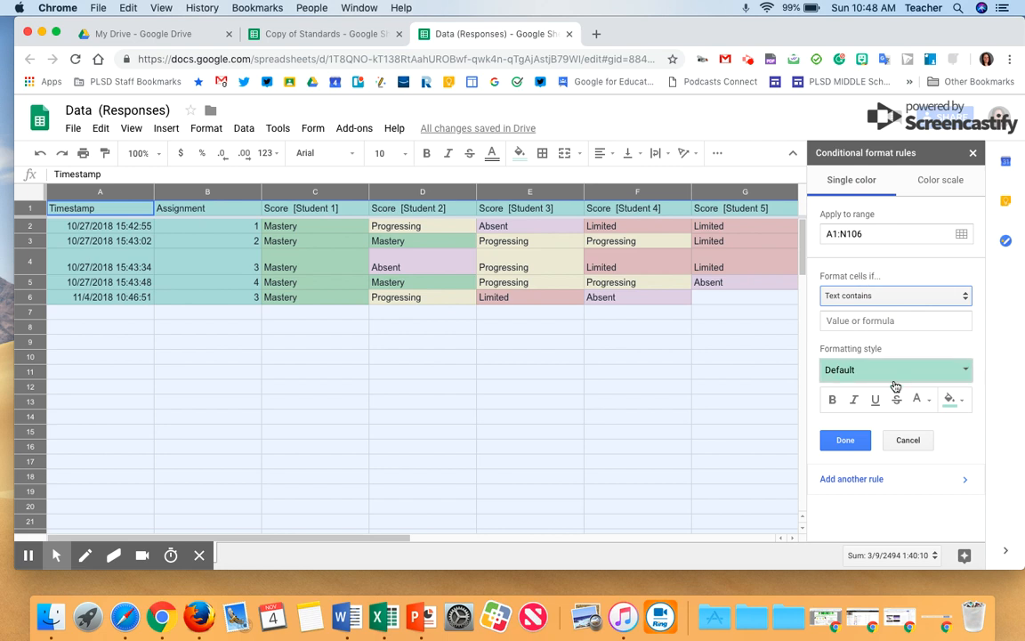
pyautogui.click(949, 400)
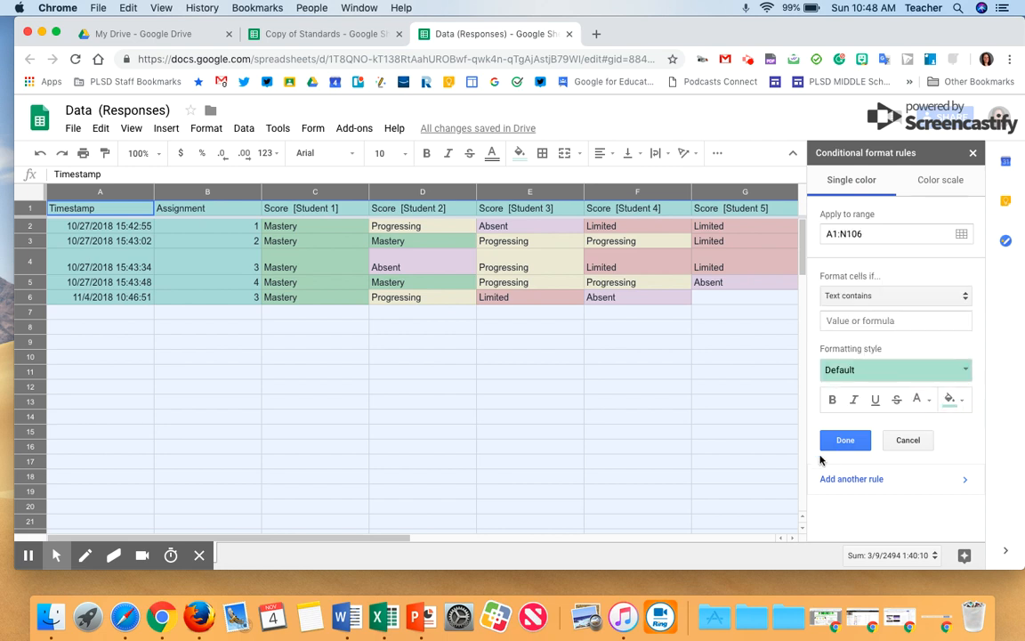
pyautogui.click(857, 321)
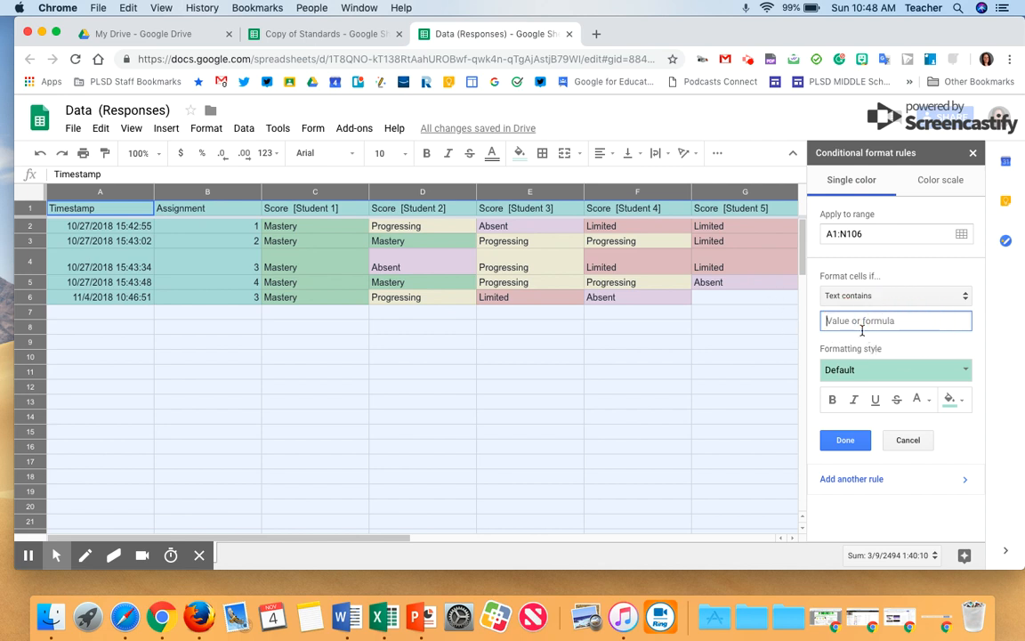
pyautogui.click(862, 443)
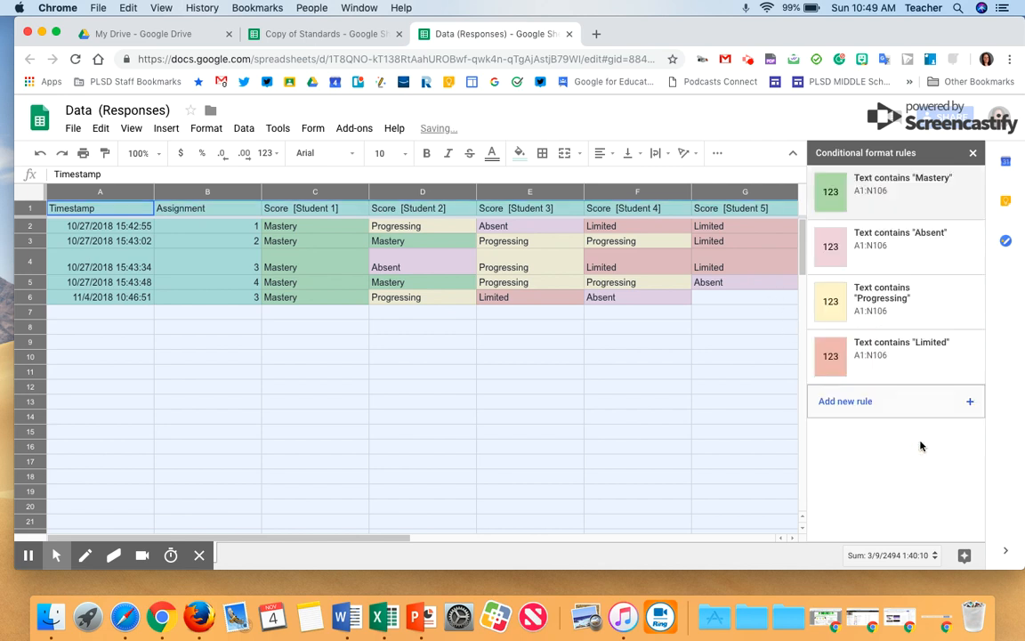
pyautogui.click(844, 402)
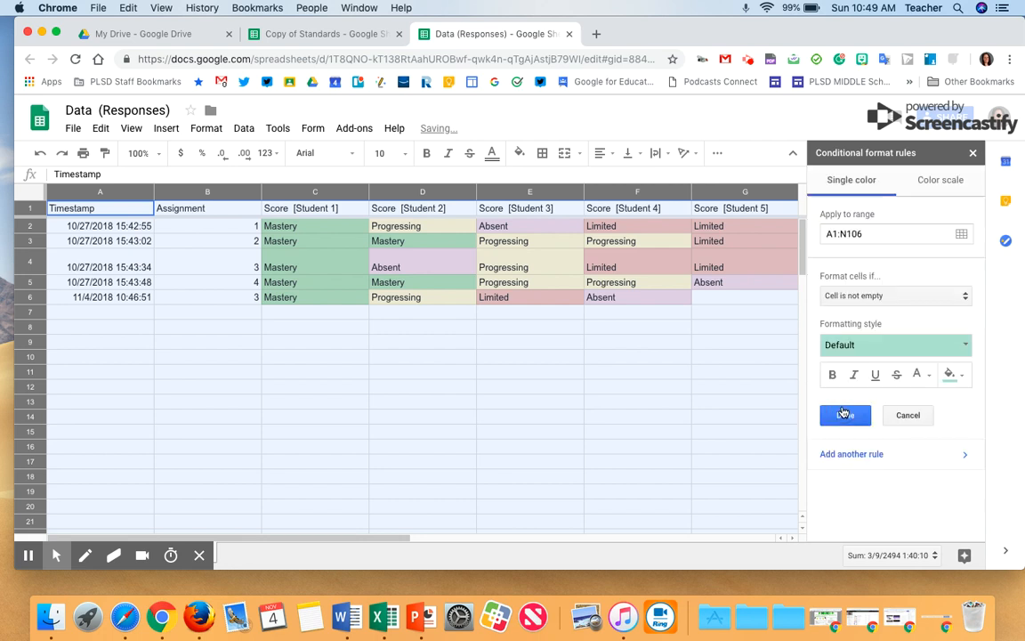
pyautogui.click(856, 297)
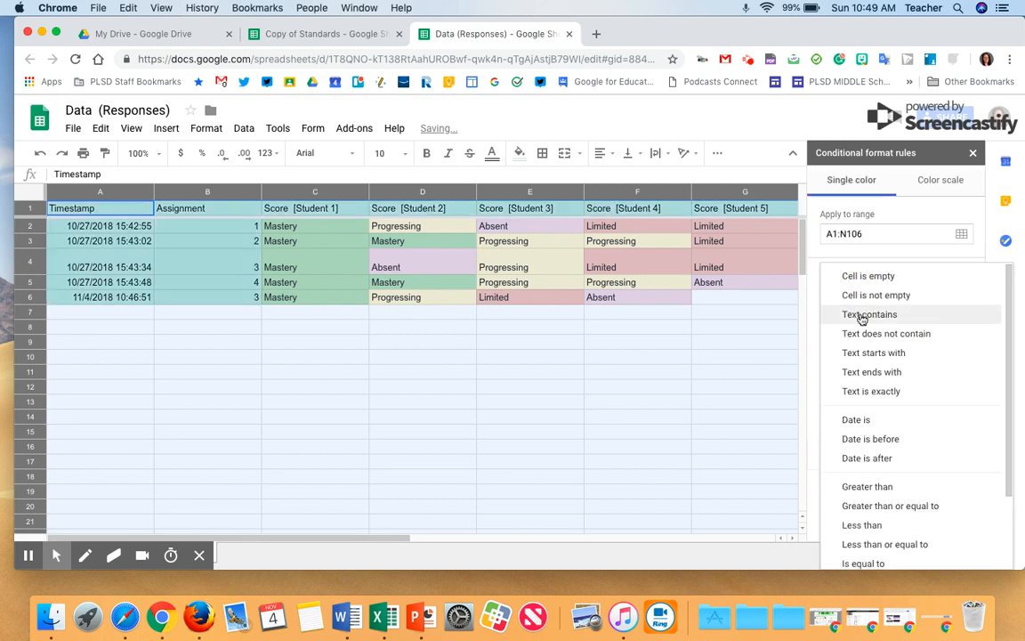
pyautogui.click(858, 317)
pyautogui.click(859, 320)
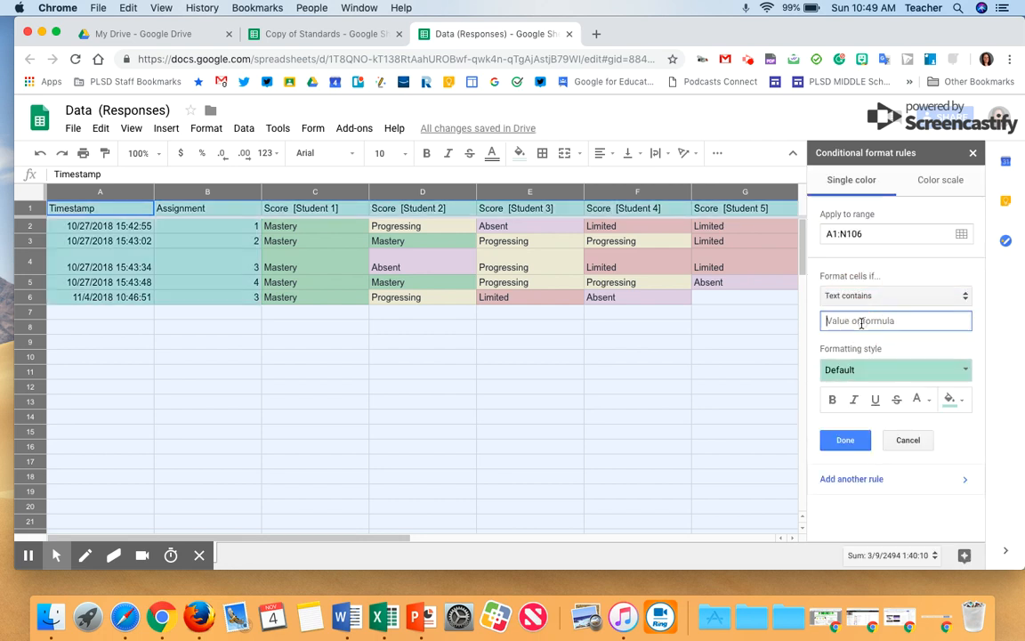
pyautogui.click(950, 402)
pyautogui.click(899, 379)
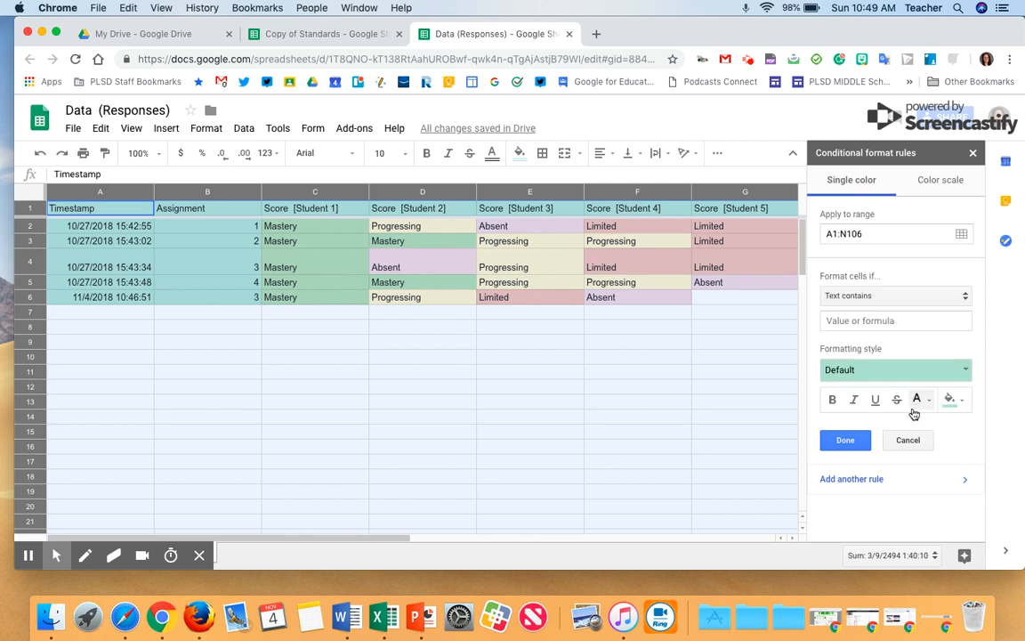
pyautogui.click(930, 441)
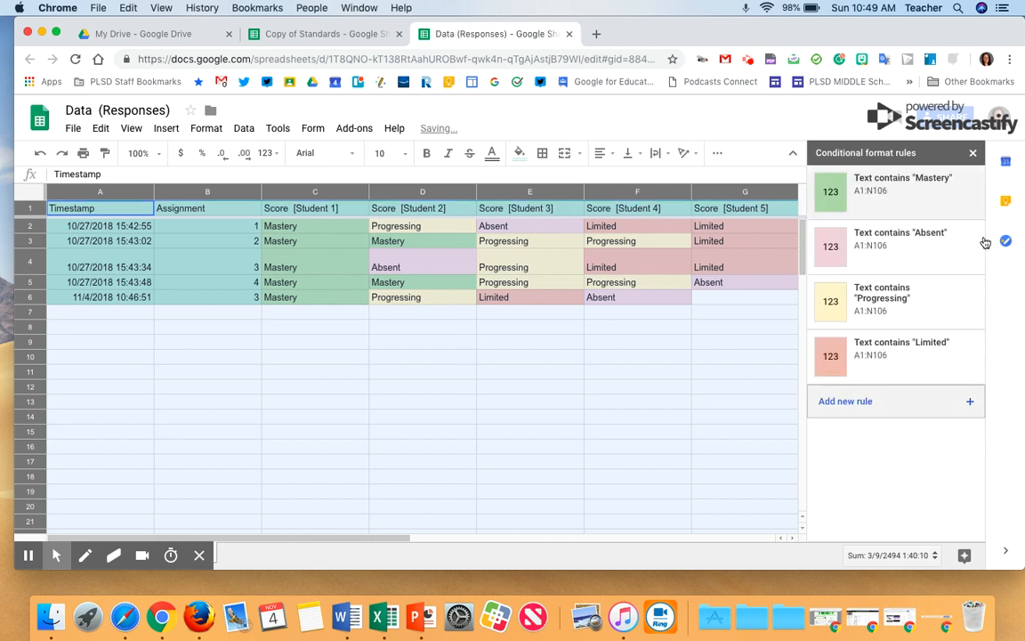
pyautogui.click(973, 152)
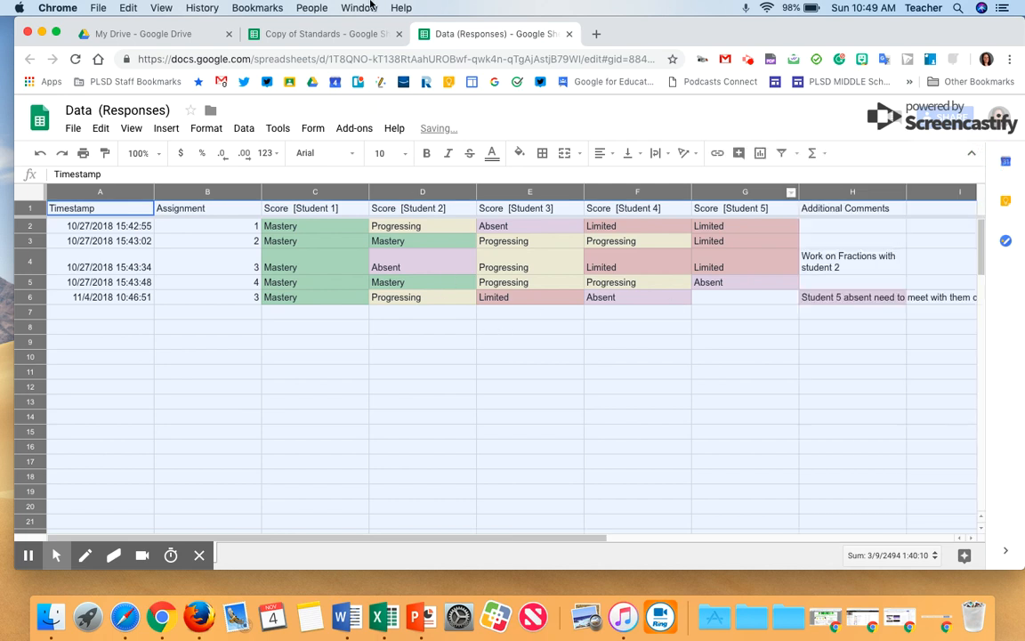
# Browse the 5. MD. 1 and 5. NBT.1-4 sheets in the Copy of Standards spreadsheet
pyautogui.click(321, 36)
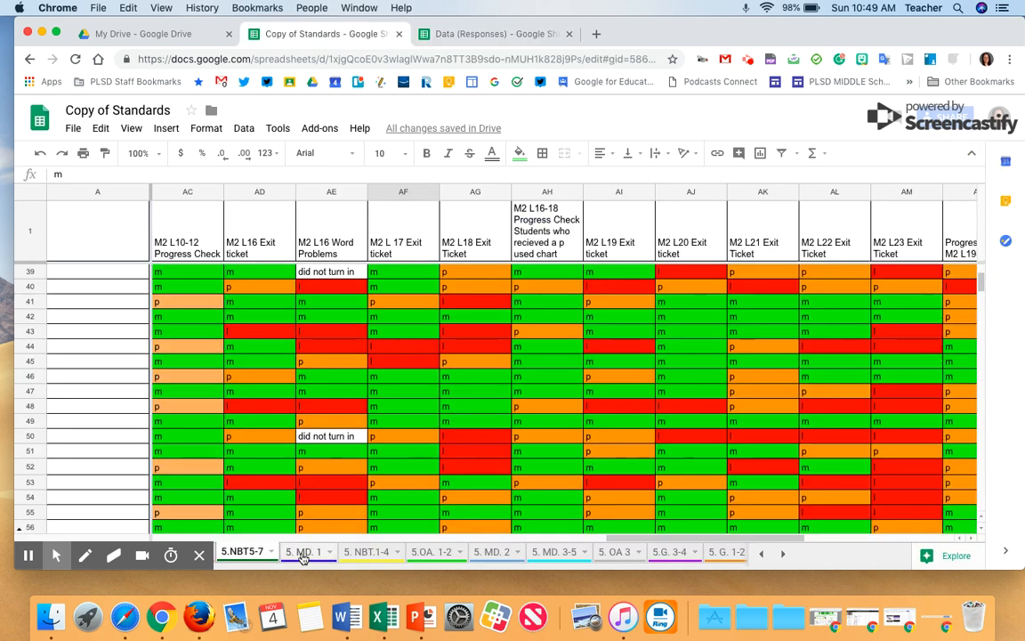
pyautogui.click(273, 553)
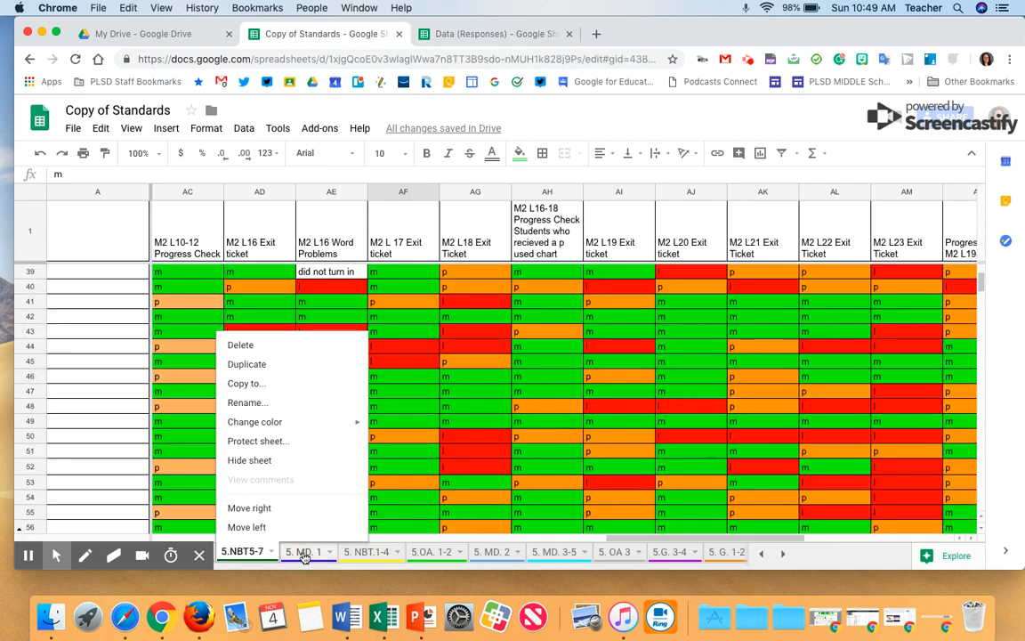
pyautogui.click(303, 553)
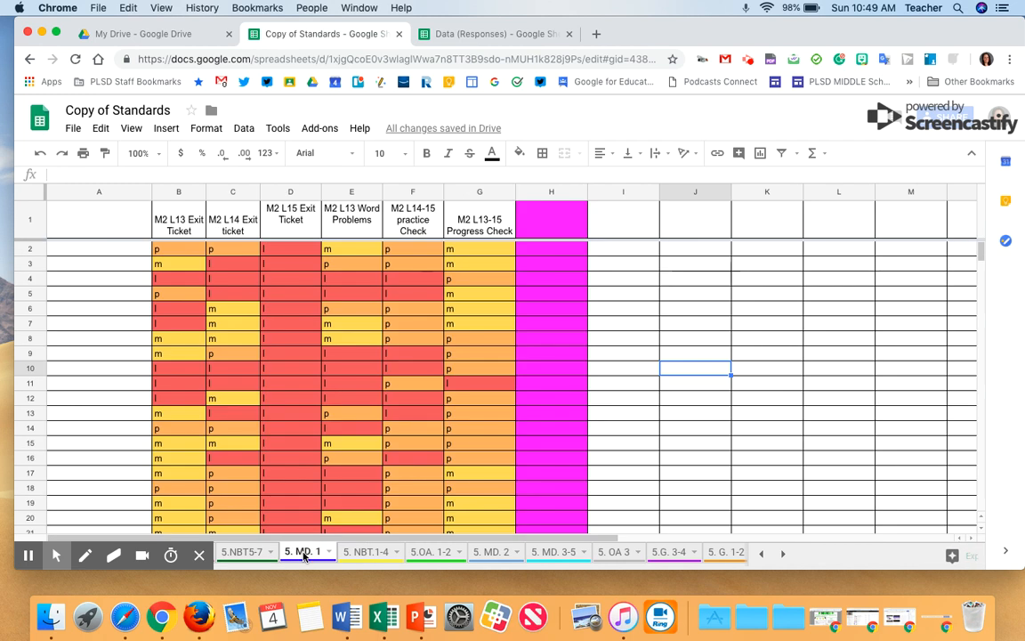
pyautogui.click(366, 553)
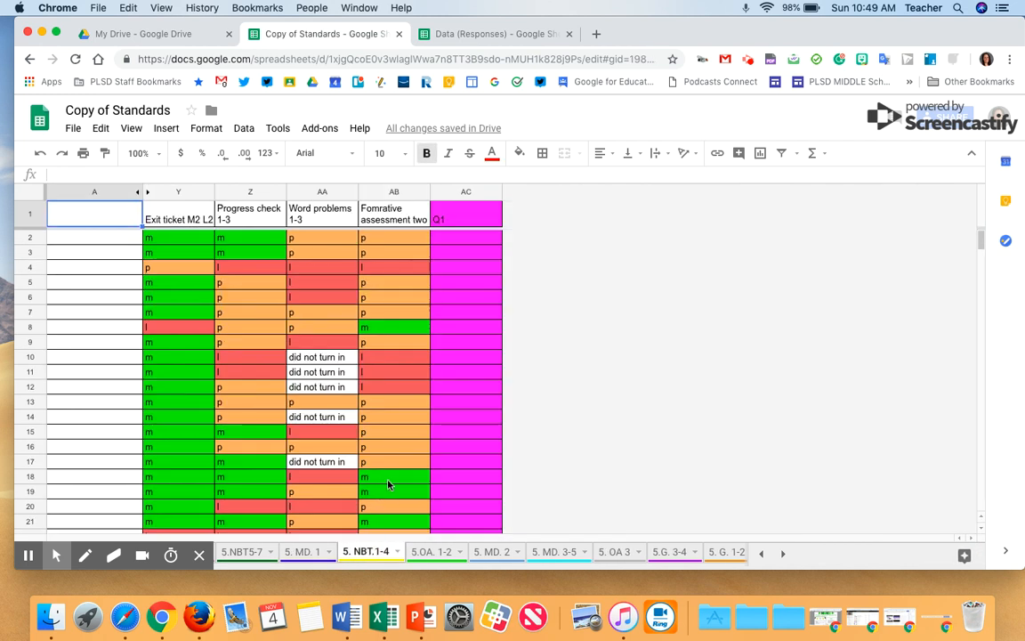
# Open the conditional format rules for the whole 5.OA. 1-2 sheet and compare them with the Data (Responses) sheet
pyautogui.click(425, 561)
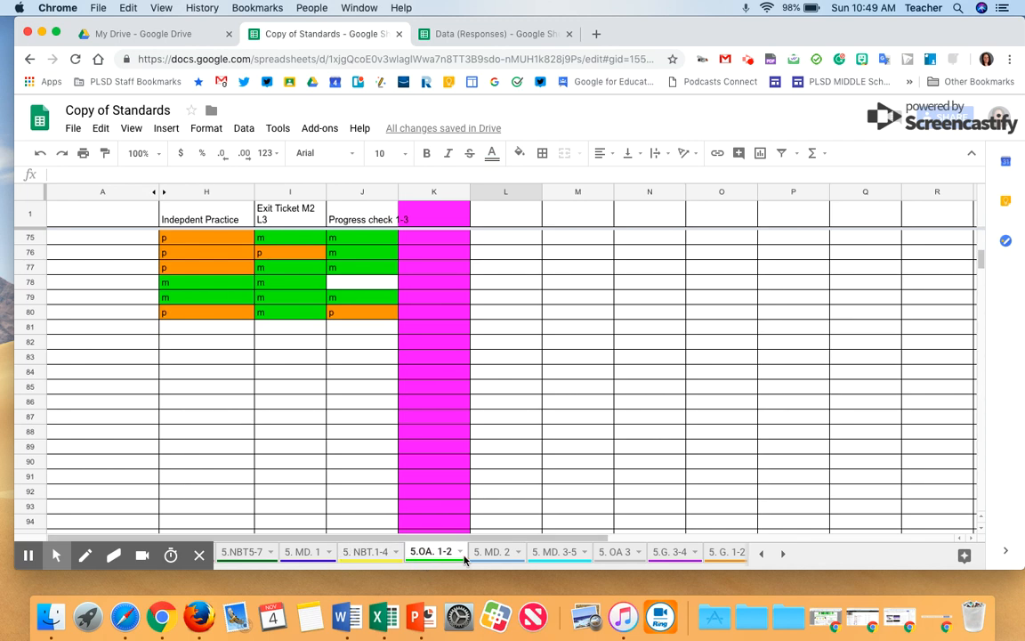
pyautogui.click(30, 190)
pyautogui.click(206, 128)
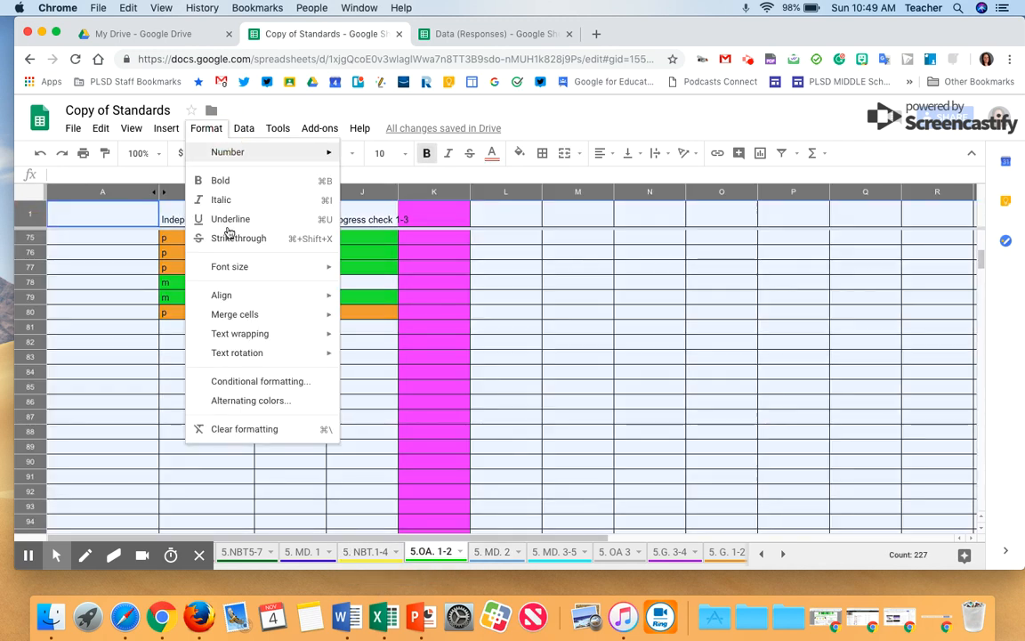
pyautogui.click(273, 381)
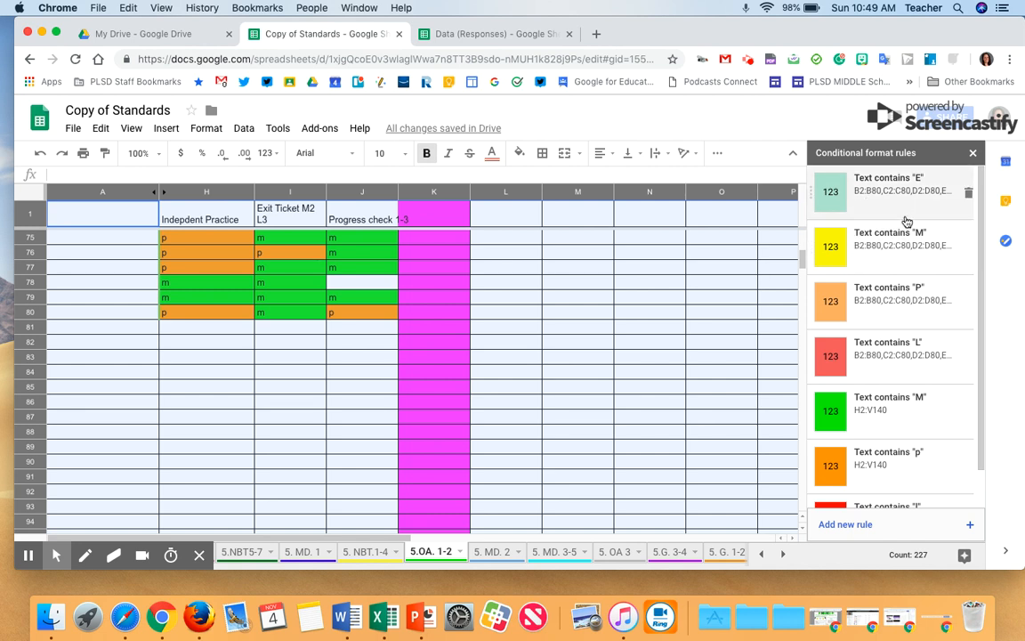
pyautogui.scroll(-2, 902, 369)
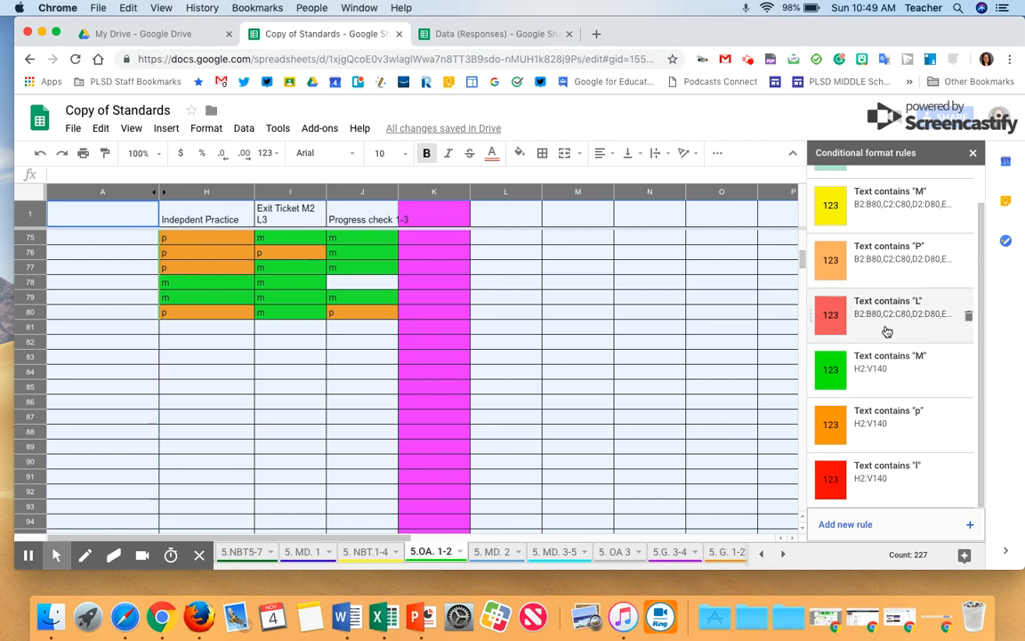
pyautogui.click(520, 35)
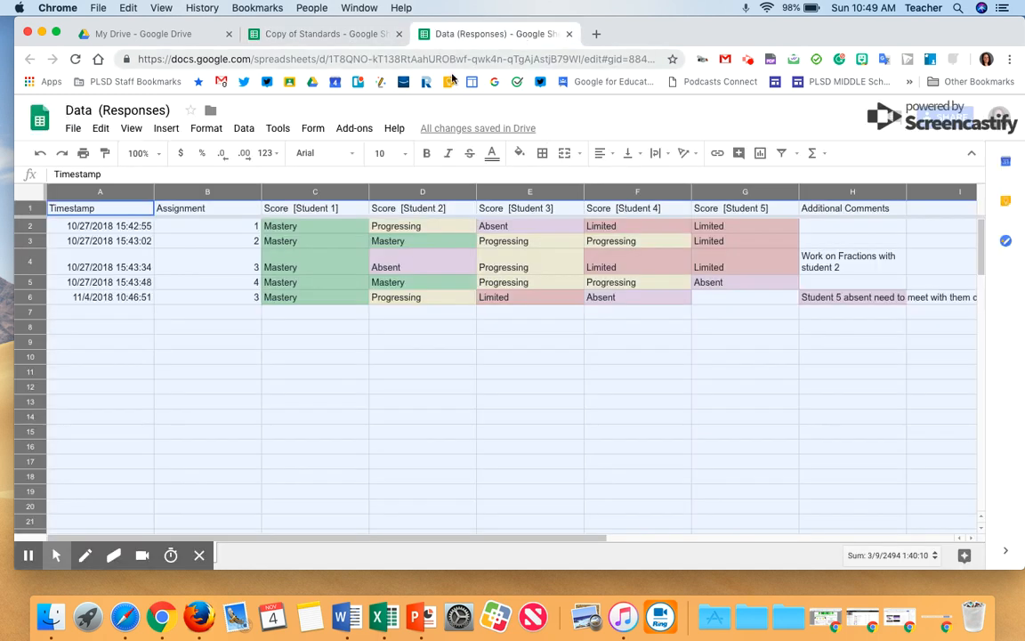
pyautogui.click(322, 35)
# Add a conditional formatting rule on A1:Z1001 highlighting cells whose text contains M, then close the rules panel
pyautogui.click(861, 525)
pyautogui.click(853, 297)
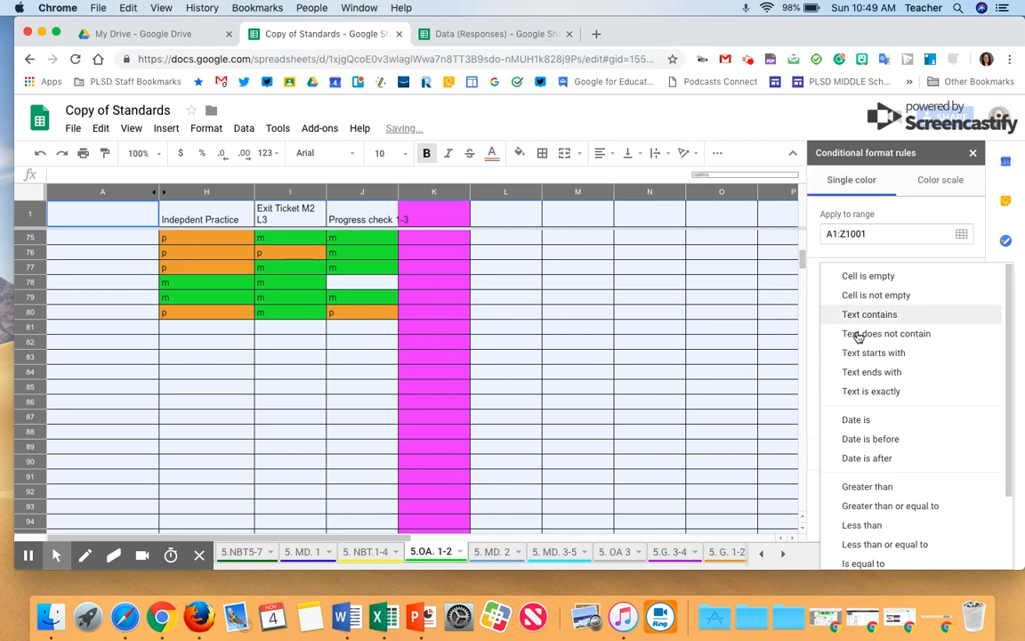
pyautogui.click(859, 317)
pyautogui.click(888, 323)
pyautogui.write('M')
pyautogui.click(950, 399)
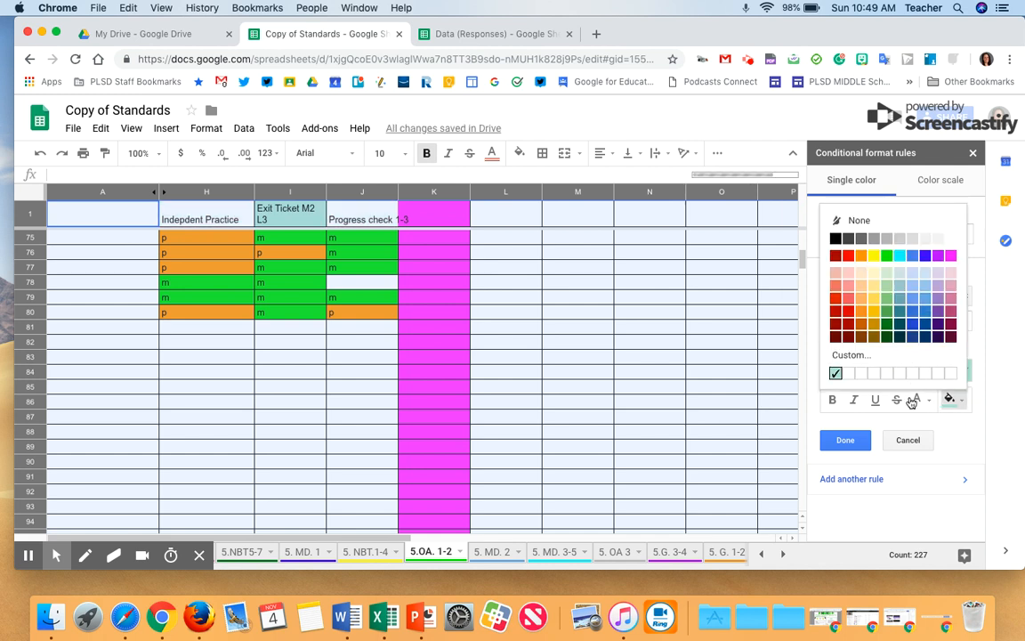
pyautogui.click(846, 441)
pyautogui.click(975, 156)
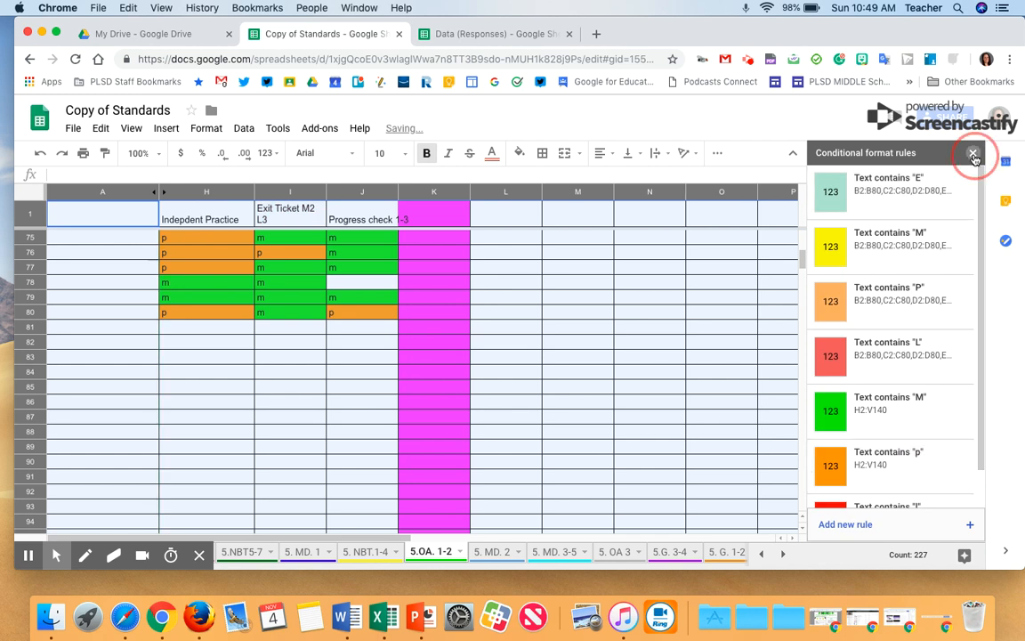